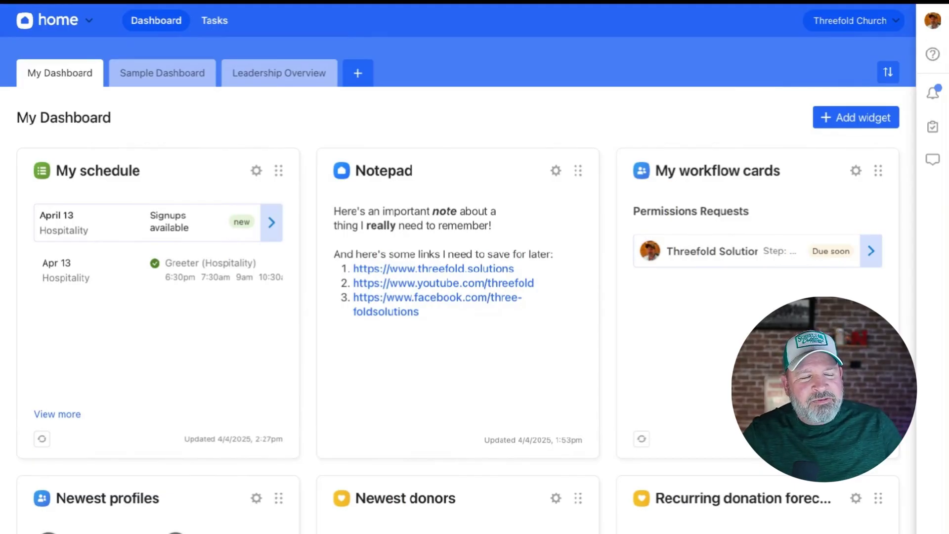
Look over the list of available products and examine all the widgets on My Dashboard
{"action": "left_click", "coordinate": [55, 20]}
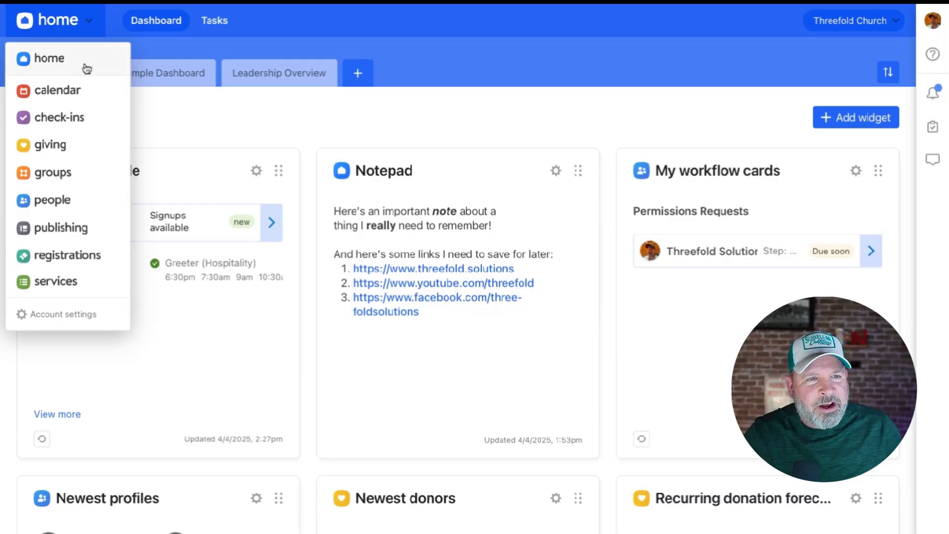
{"action": "left_click", "coordinate": [280, 125]}
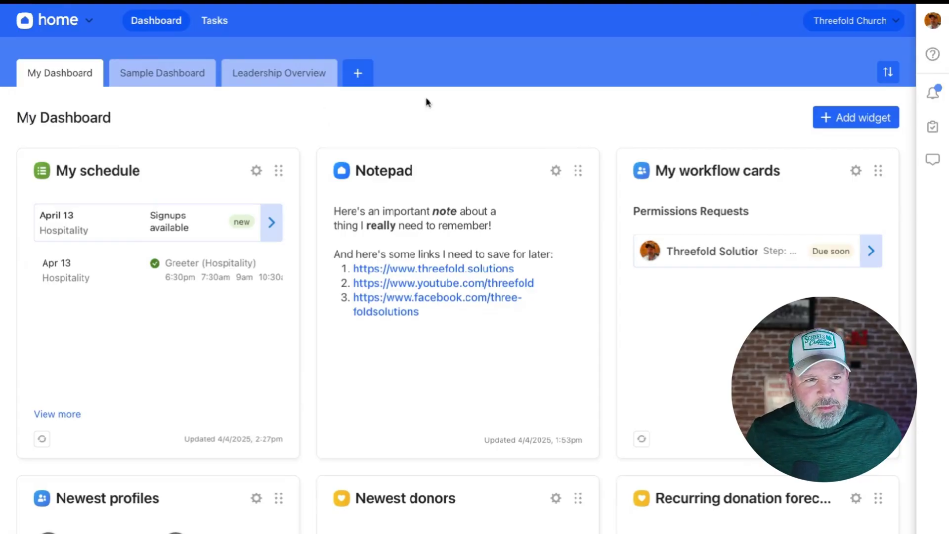
{"action": "scroll", "coordinate": [458, 268], "scroll_direction": "down", "scroll_amount": 5}
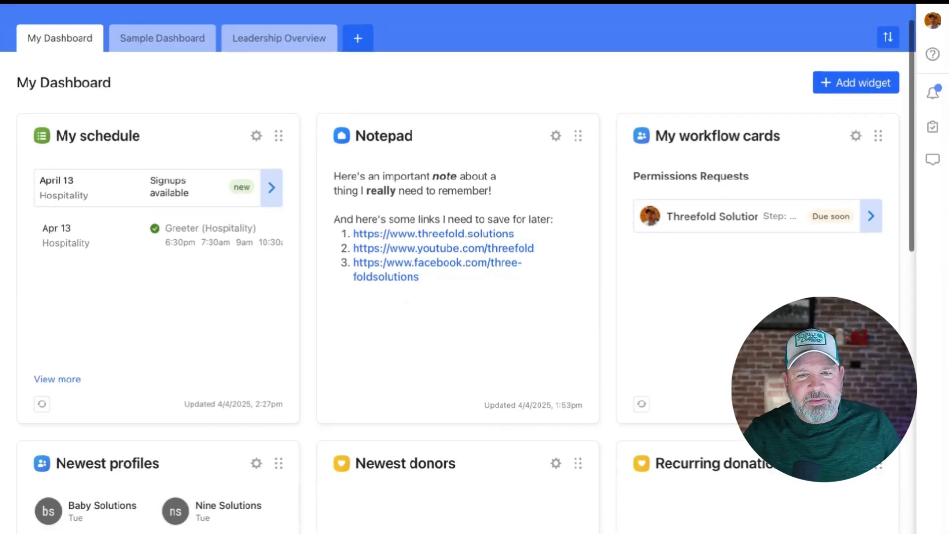
{"action": "scroll", "coordinate": [458, 269], "scroll_direction": "down", "scroll_amount": 7}
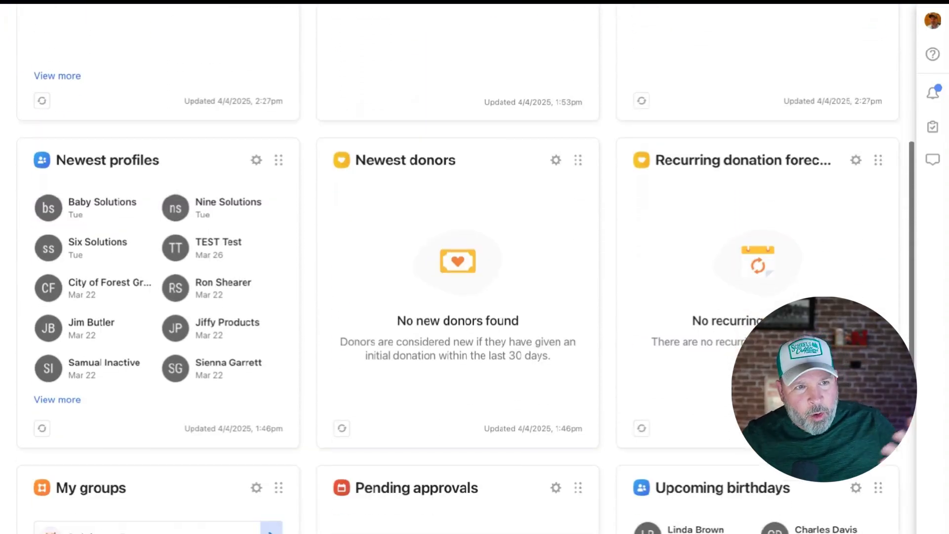
{"action": "scroll", "coordinate": [420, 102], "scroll_direction": "up", "scroll_amount": 12}
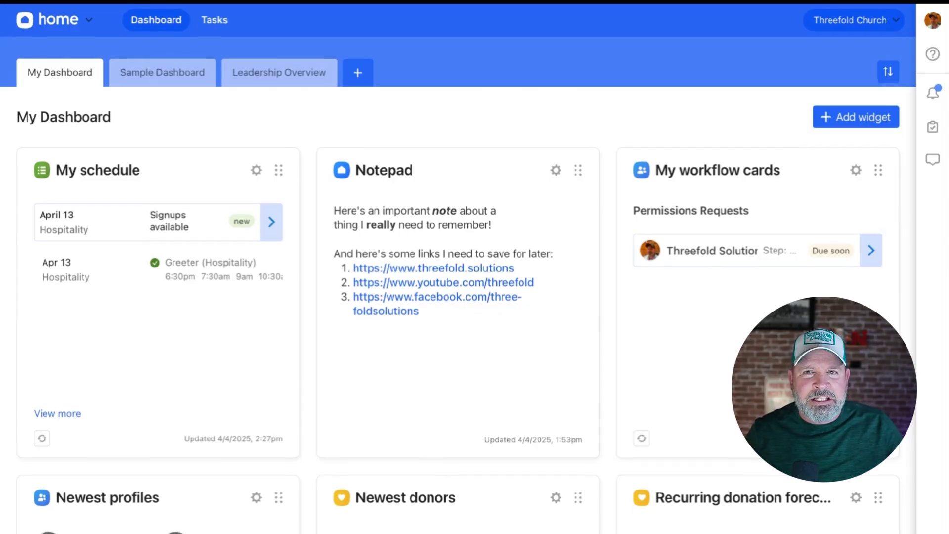
{"action": "scroll", "coordinate": [457, 267], "scroll_direction": "down", "scroll_amount": 9}
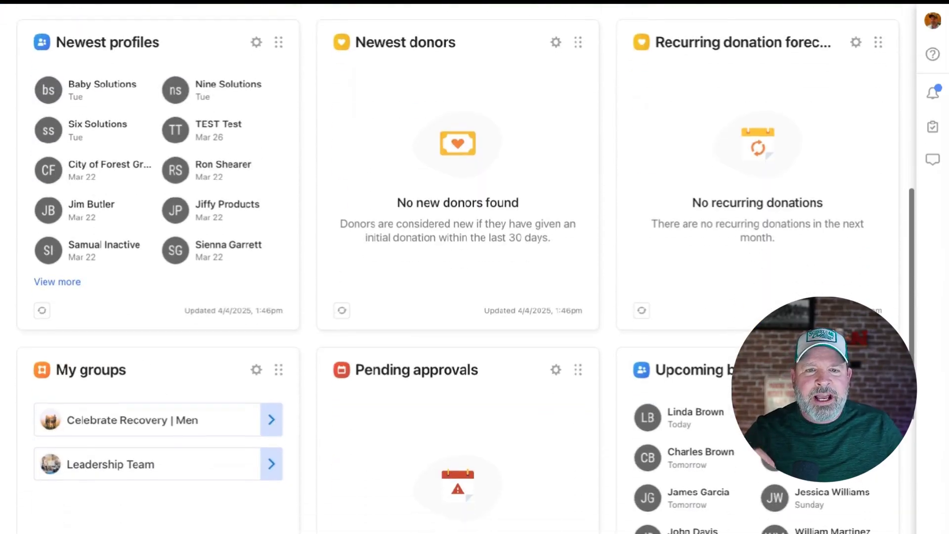
{"action": "scroll", "coordinate": [458, 267], "scroll_direction": "down", "scroll_amount": 8}
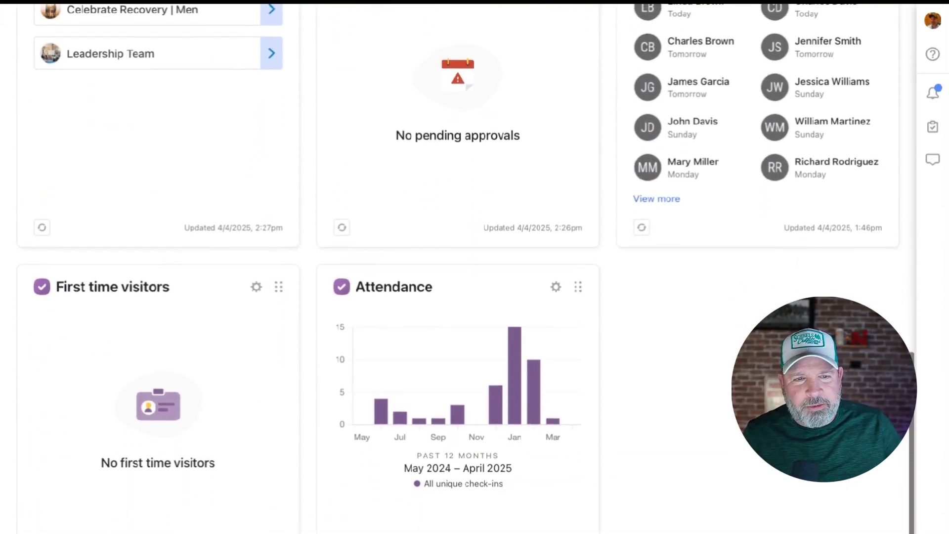
{"action": "scroll", "coordinate": [458, 267], "scroll_direction": "down", "scroll_amount": 1}
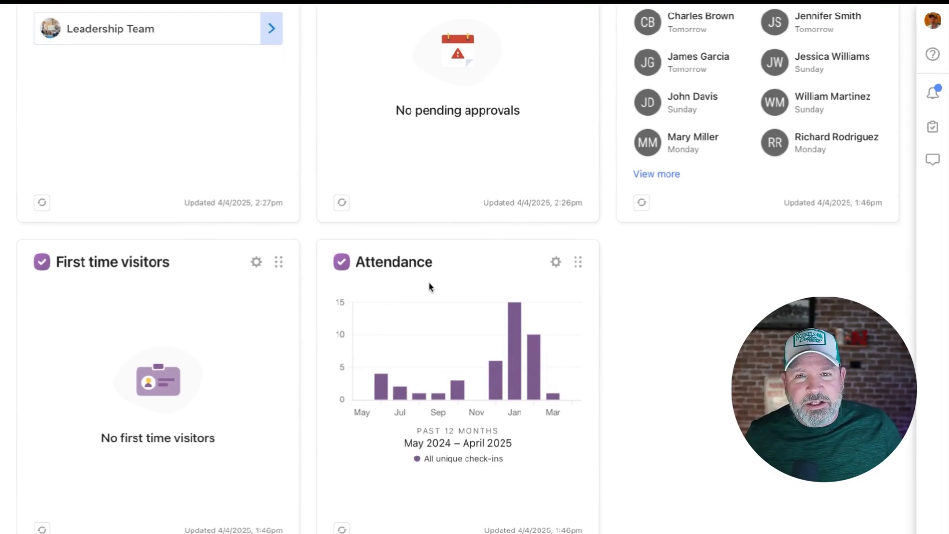
{"action": "scroll", "coordinate": [423, 285], "scroll_direction": "up", "scroll_amount": 10}
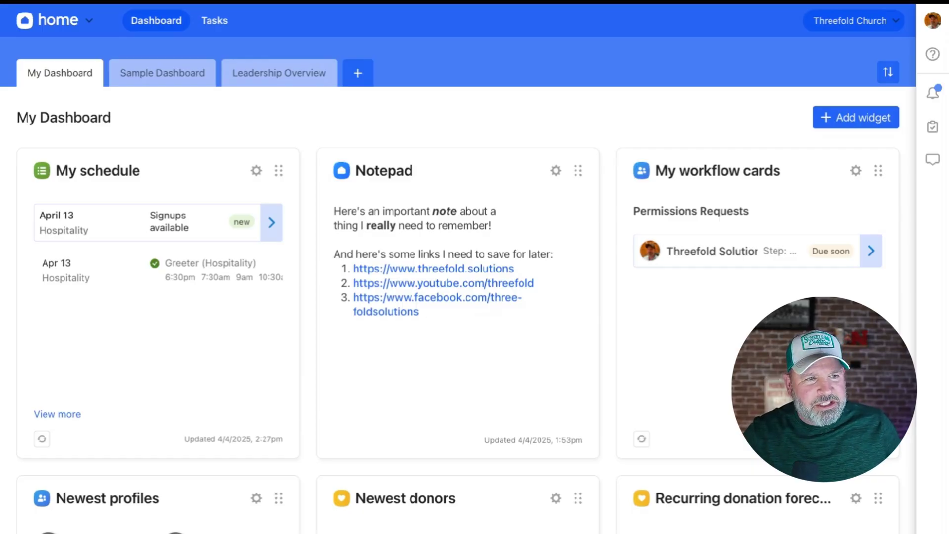
Review the Notepad widget's title and content in its configuration and save it
{"action": "scroll", "coordinate": [486, 255], "scroll_direction": "down", "scroll_amount": 1}
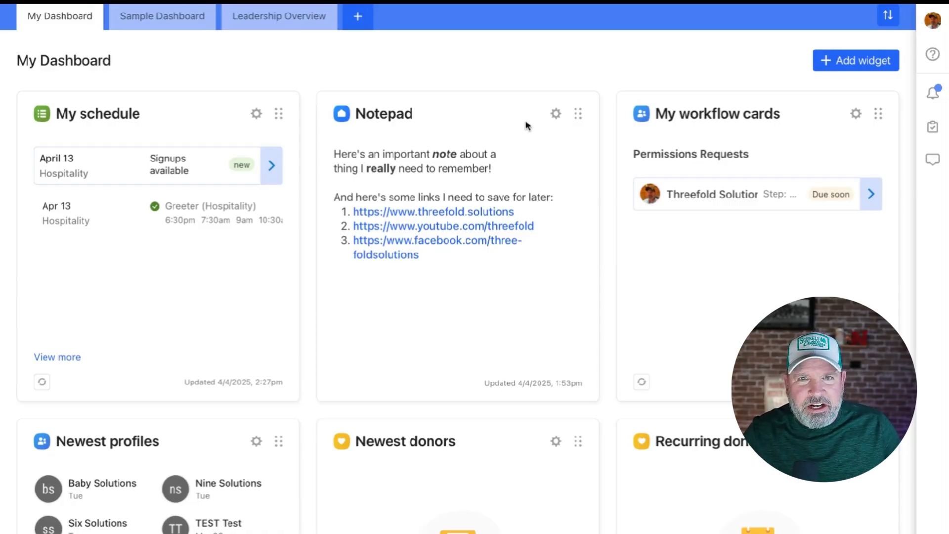
{"action": "left_click", "coordinate": [555, 113]}
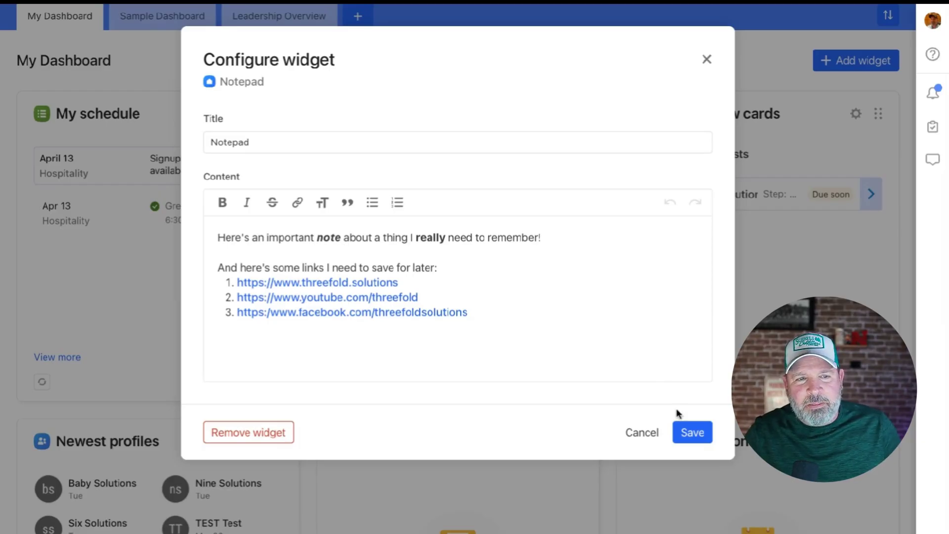
{"action": "left_click", "coordinate": [689, 432]}
Rearrange the first row of widgets into the order Notepad, My workflow cards, My schedule
{"action": "left_click_drag", "start_coordinate": [577, 116], "coordinate": [275, 124]}
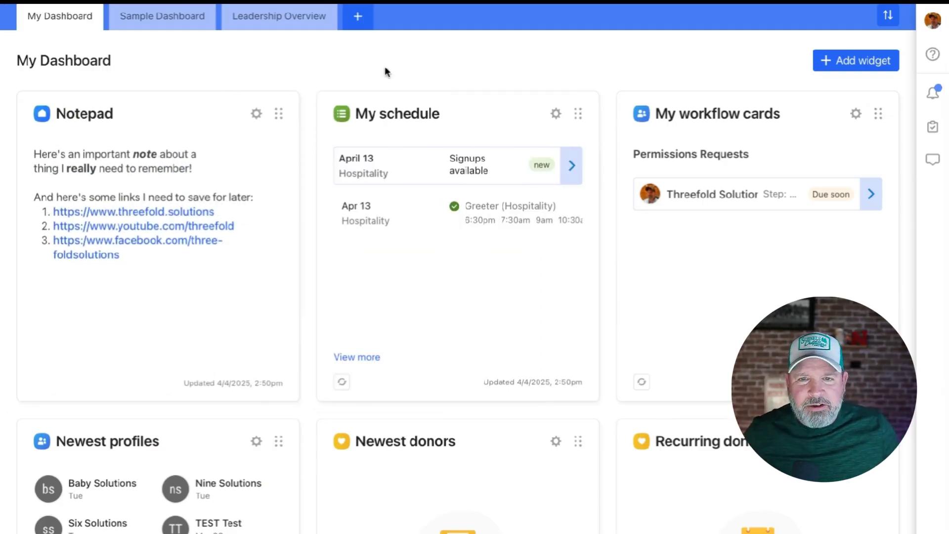
{"action": "left_click_drag", "start_coordinate": [578, 112], "coordinate": [850, 114]}
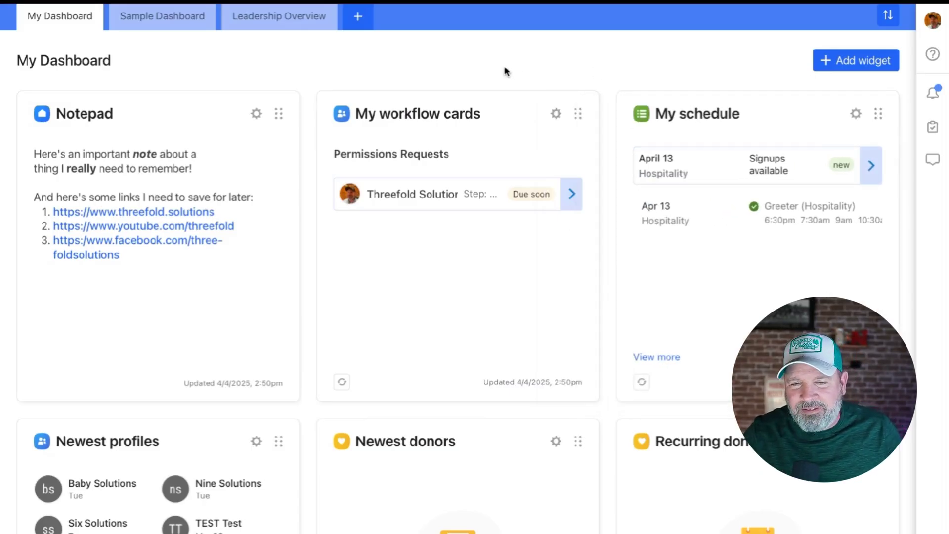
Examine the rearranged dashboard's widgets, from the workflow cards and newest profiles to groups, approvals and birthdays
{"action": "scroll", "coordinate": [505, 69], "scroll_direction": "down", "scroll_amount": 3}
{"action": "scroll", "coordinate": [505, 69], "scroll_direction": "up", "scroll_amount": 2}
{"action": "scroll", "coordinate": [459, 267], "scroll_direction": "up", "scroll_amount": 2}
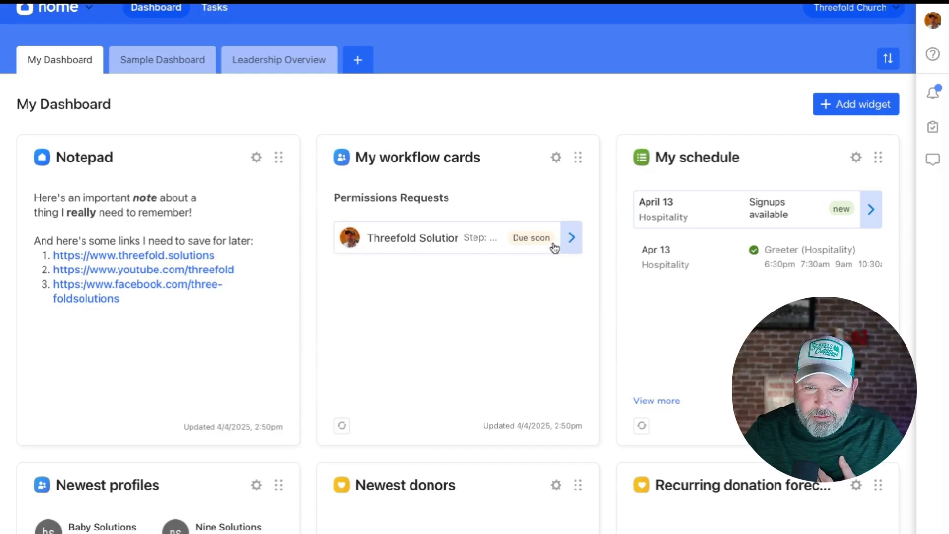
{"action": "scroll", "coordinate": [562, 320], "scroll_direction": "down", "scroll_amount": 1}
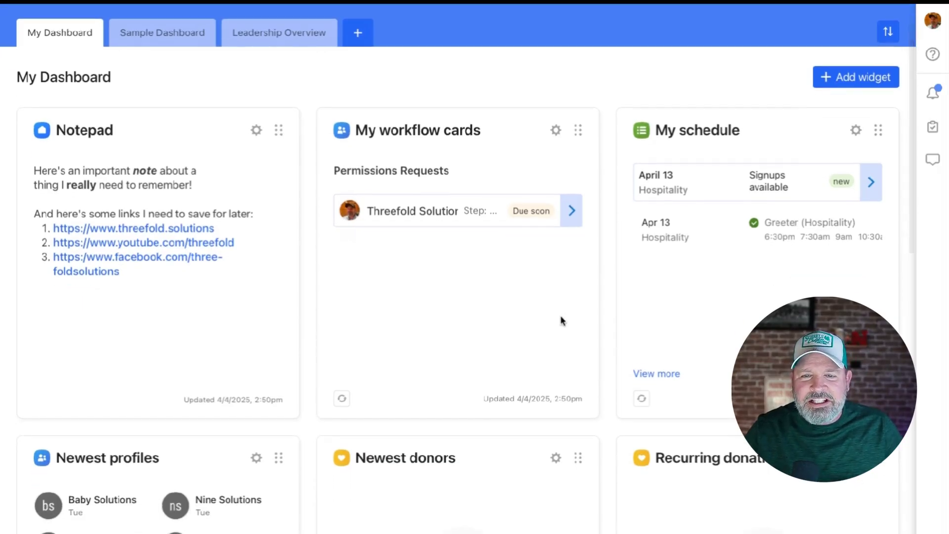
{"action": "scroll", "coordinate": [560, 319], "scroll_direction": "down", "scroll_amount": 2}
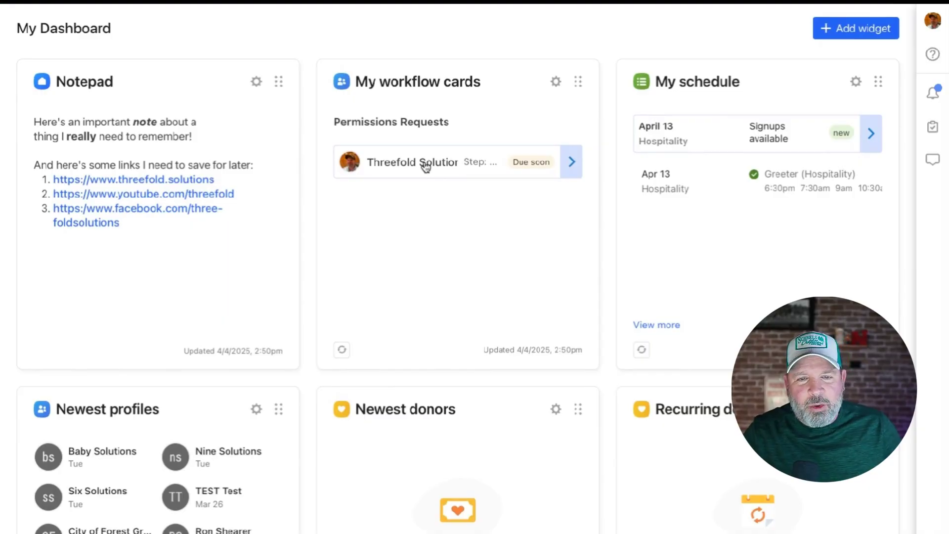
{"action": "scroll", "coordinate": [418, 196], "scroll_direction": "down", "scroll_amount": 6}
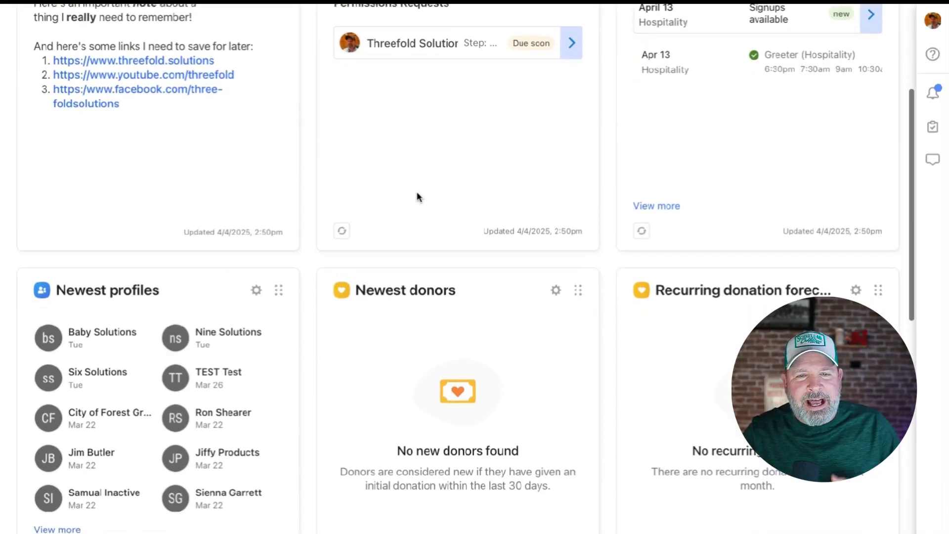
{"action": "scroll", "coordinate": [416, 196], "scroll_direction": "down", "scroll_amount": 2}
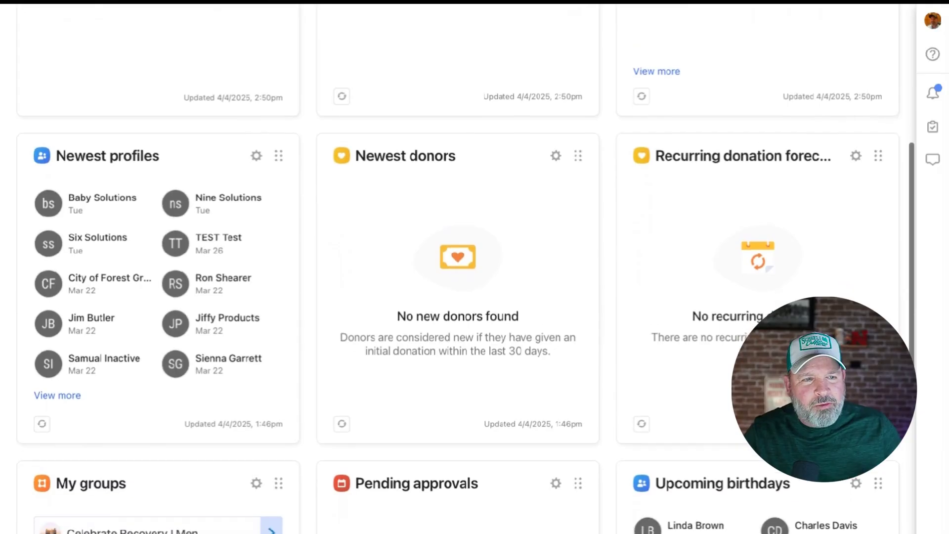
{"action": "scroll", "coordinate": [310, 185], "scroll_direction": "down", "scroll_amount": 2}
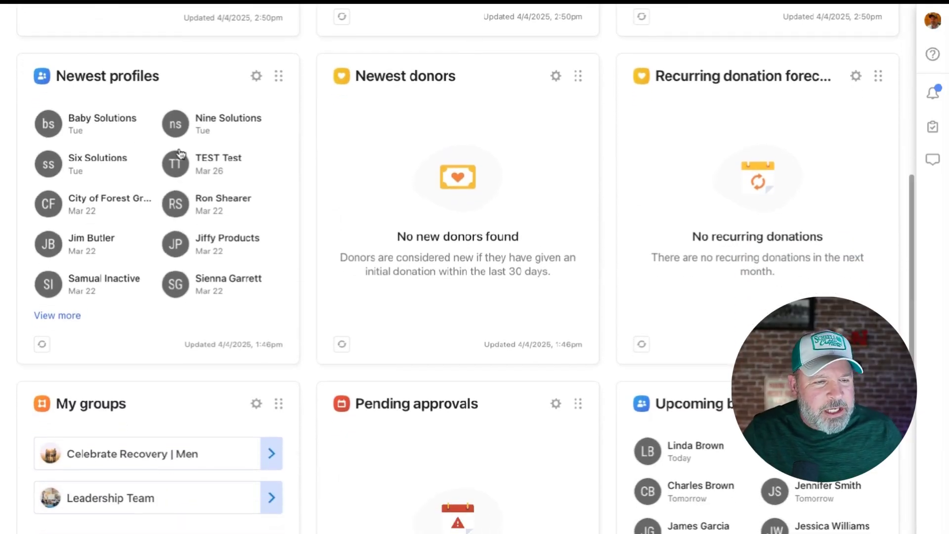
{"action": "scroll", "coordinate": [344, 237], "scroll_direction": "down", "scroll_amount": 2}
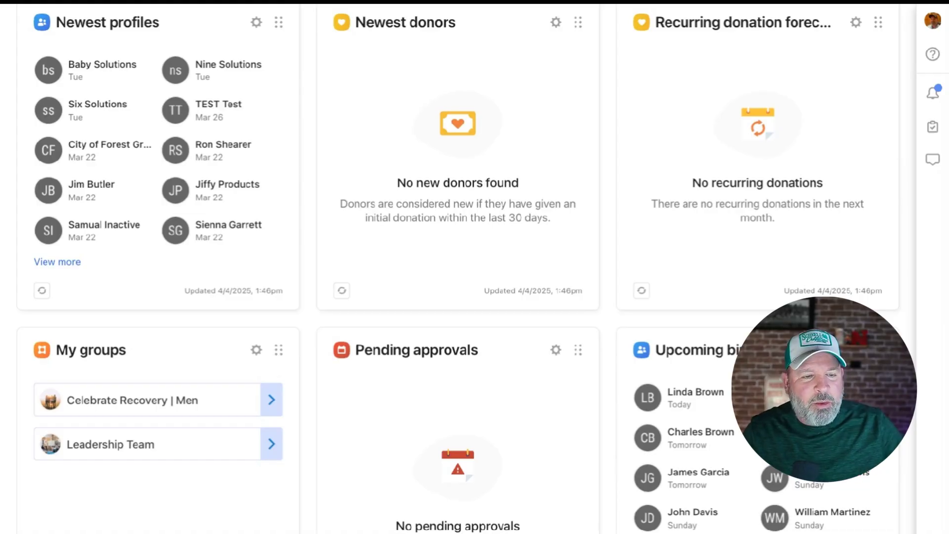
{"action": "scroll", "coordinate": [234, 496], "scroll_direction": "down", "scroll_amount": 1}
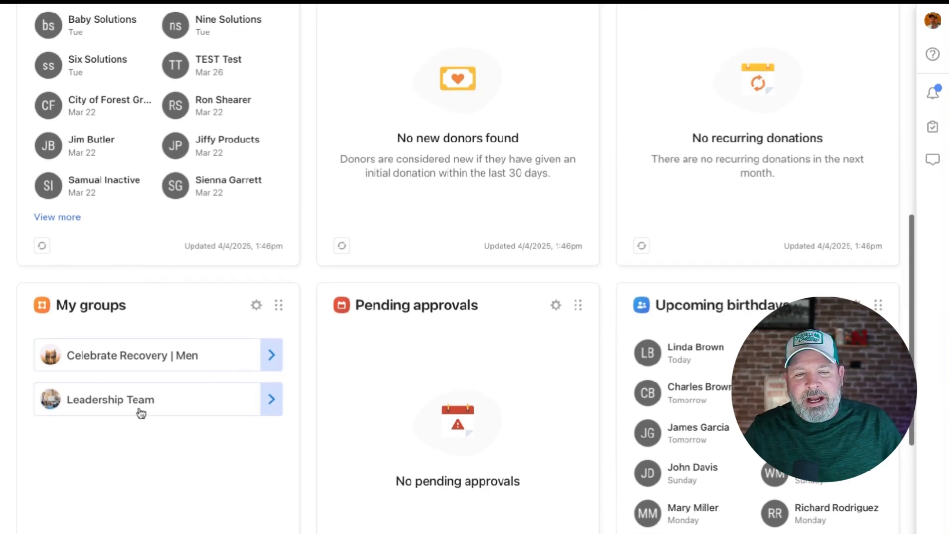
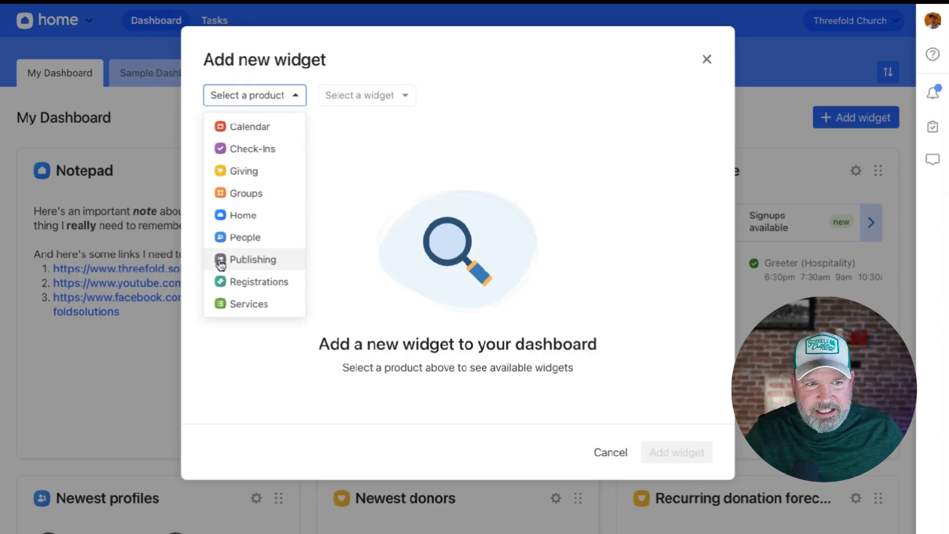
Start a new Check-Ins widget for First time visitors and review its event and time-range options
{"action": "left_click", "coordinate": [257, 150]}
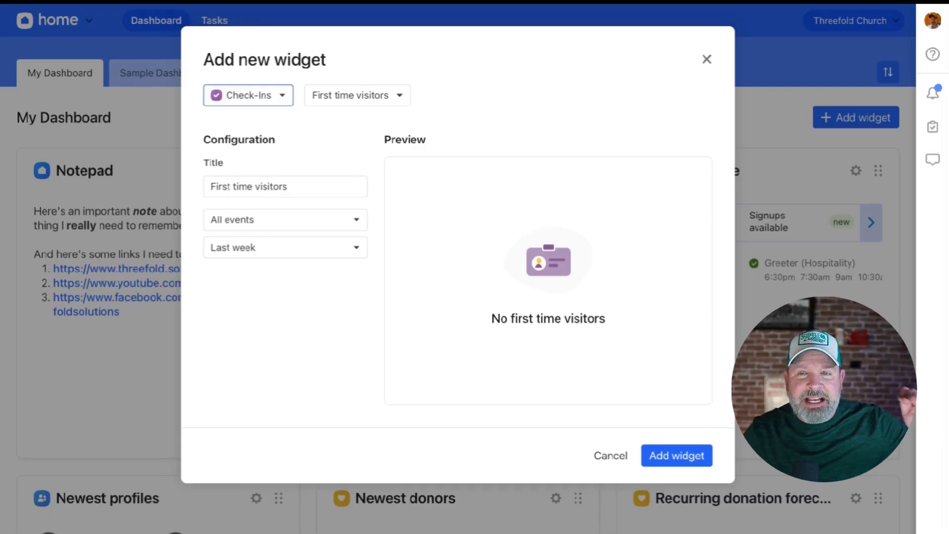
{"action": "left_click", "coordinate": [357, 216]}
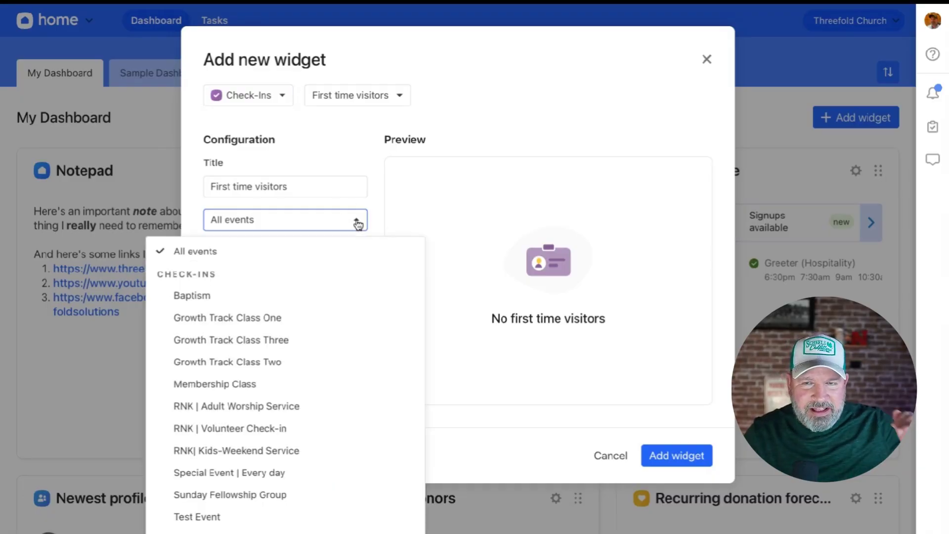
{"action": "left_click", "coordinate": [359, 177]}
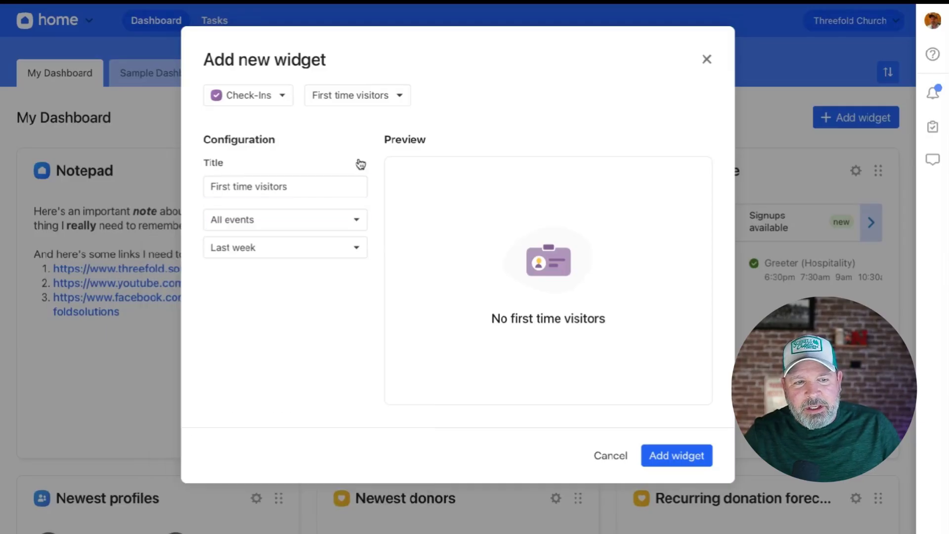
{"action": "left_click", "coordinate": [348, 252]}
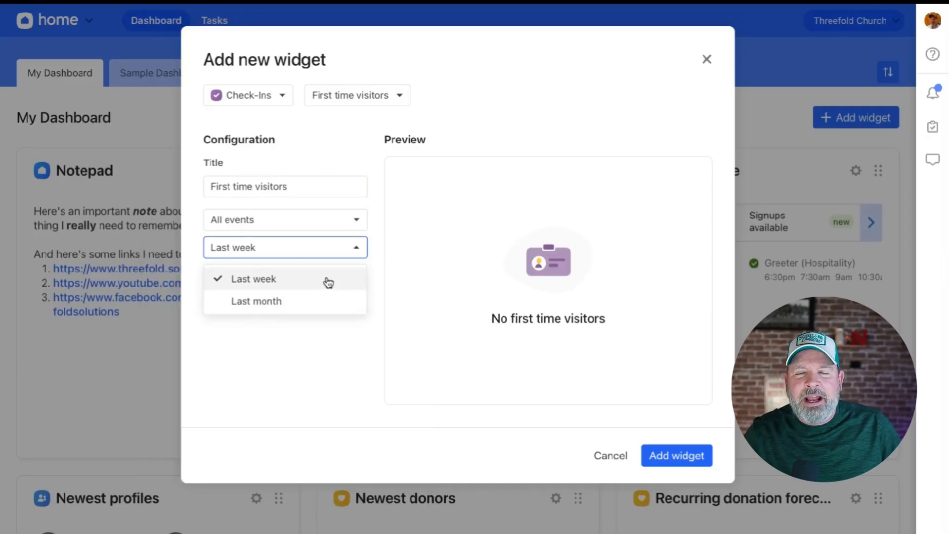
{"action": "left_click", "coordinate": [343, 342]}
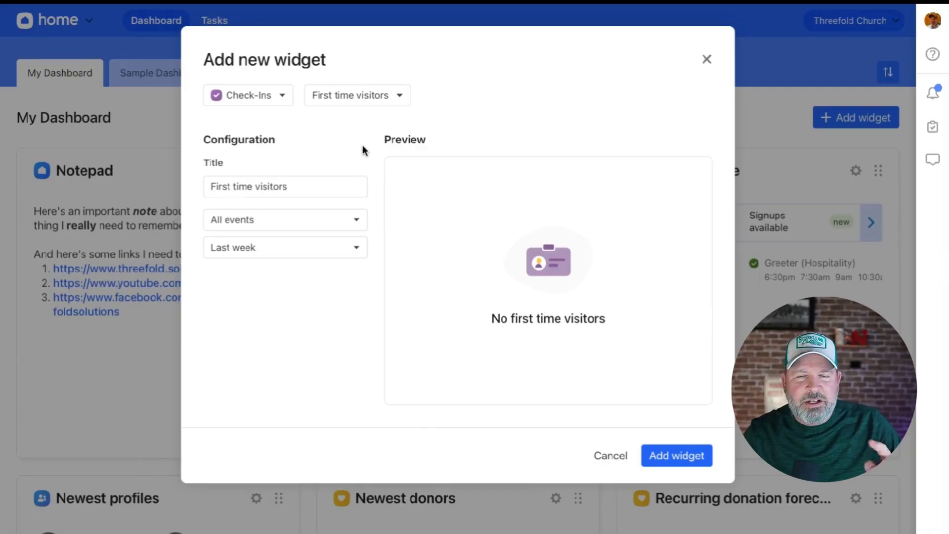
Preview the Most popular stations widget and review its event and time-range options
{"action": "left_click", "coordinate": [389, 98]}
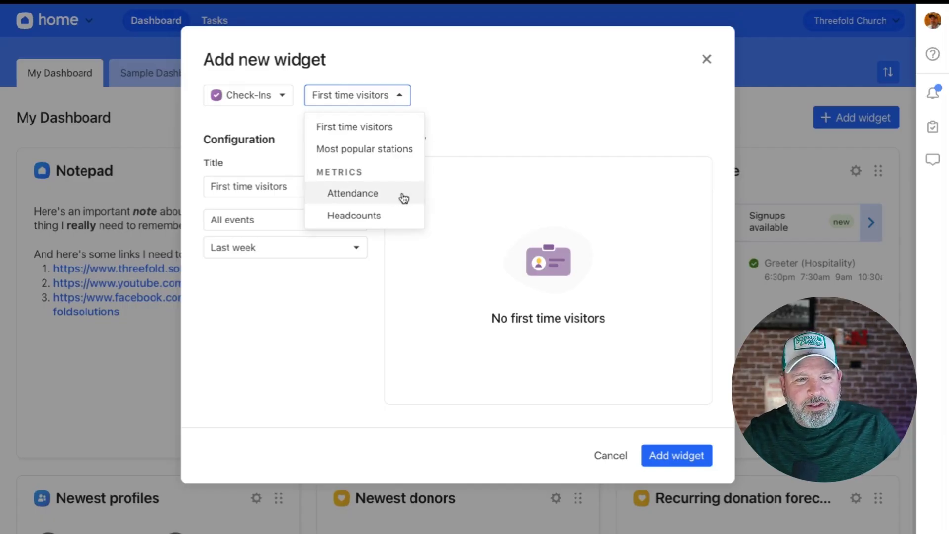
{"action": "left_click", "coordinate": [370, 148]}
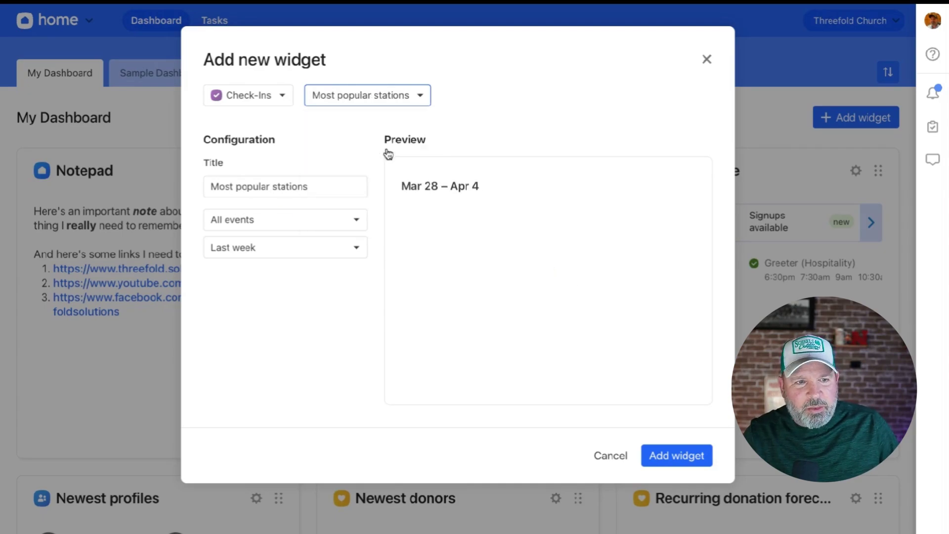
{"action": "left_click", "coordinate": [354, 222]}
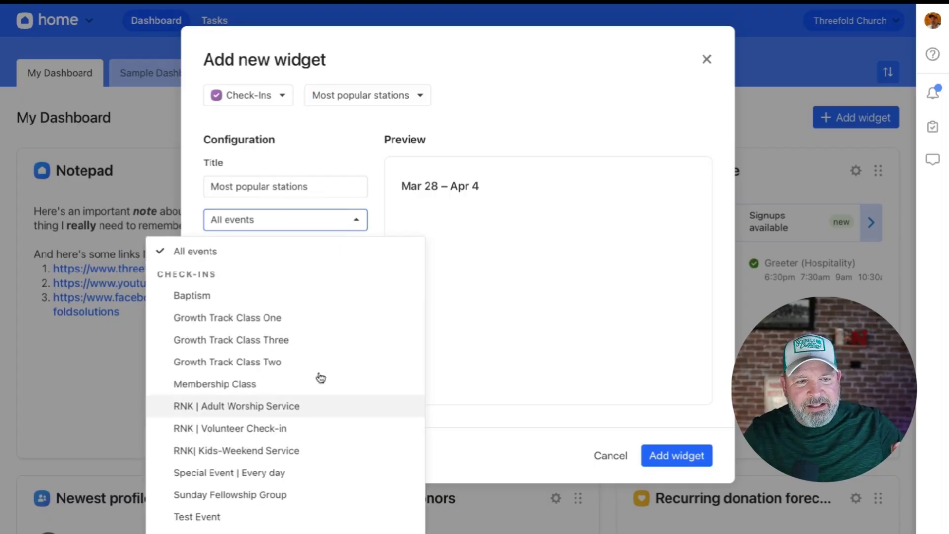
{"action": "left_click", "coordinate": [352, 139]}
{"action": "left_click", "coordinate": [336, 252]}
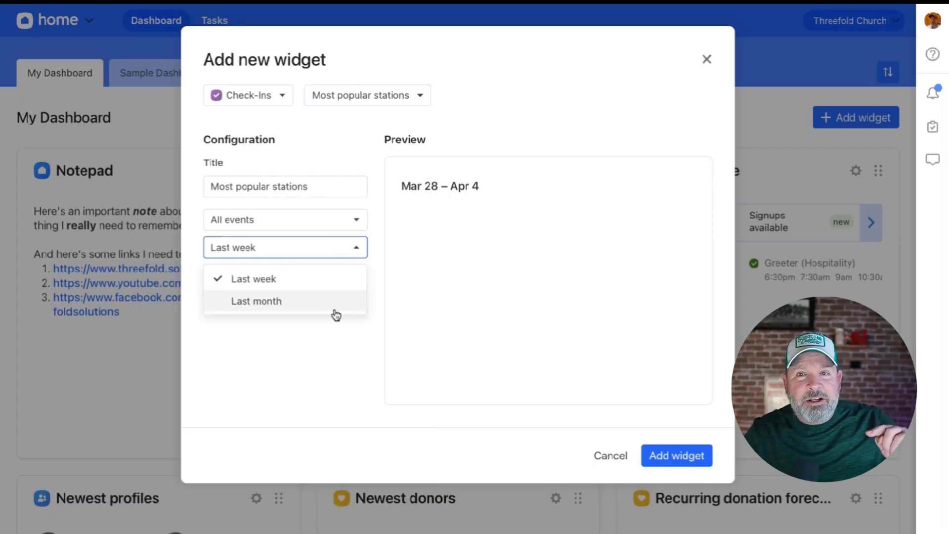
{"action": "left_click", "coordinate": [340, 348]}
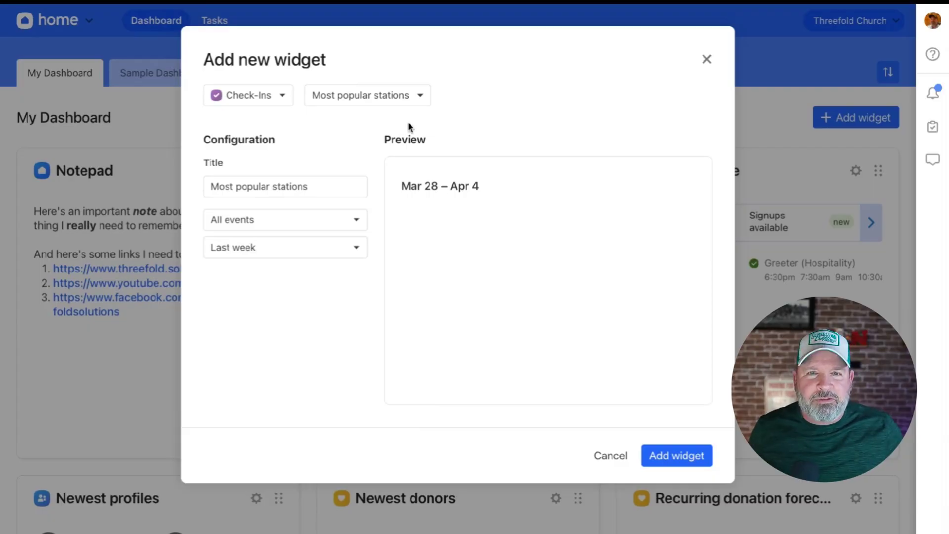
Review the available Check-Ins widget types and cancel adding the new widget
{"action": "left_click", "coordinate": [420, 97]}
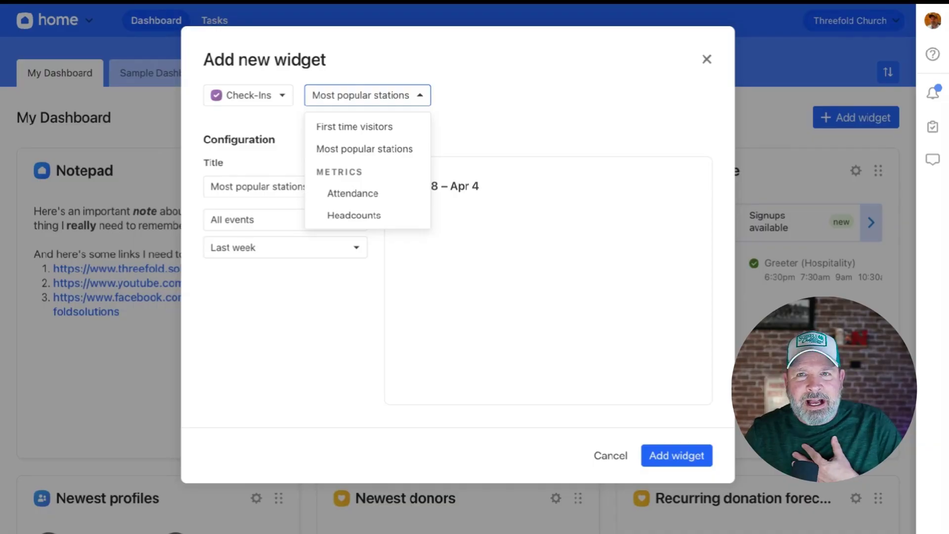
{"action": "left_click", "coordinate": [449, 142]}
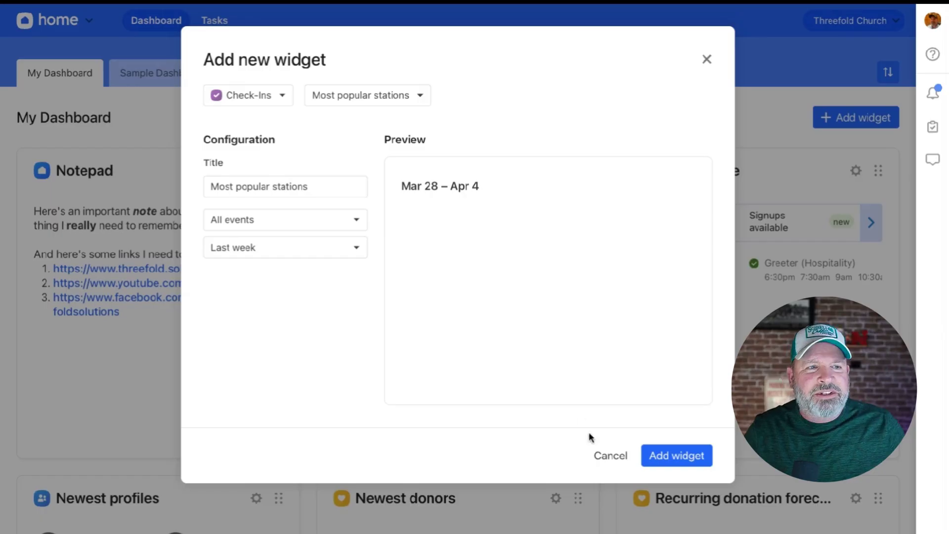
{"action": "left_click", "coordinate": [601, 458]}
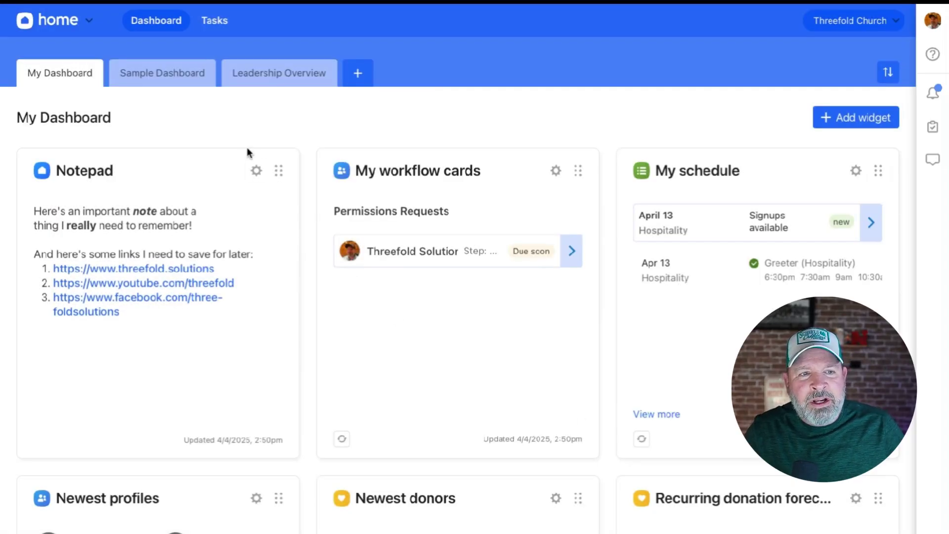
Open the Leadership Overview dashboard and examine its workflow, attendance and volunteer chart widgets
{"action": "left_click", "coordinate": [306, 80]}
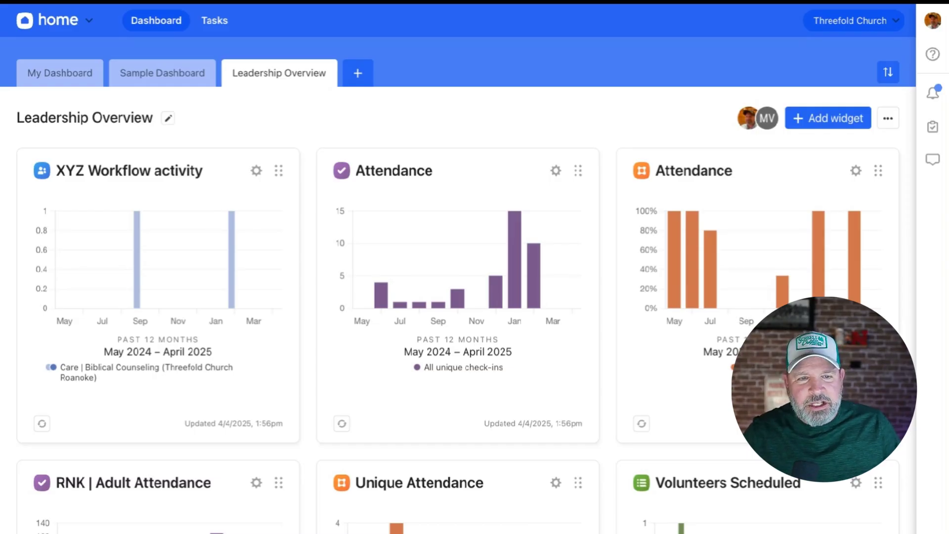
{"action": "scroll", "coordinate": [479, 173], "scroll_direction": "down", "scroll_amount": 5}
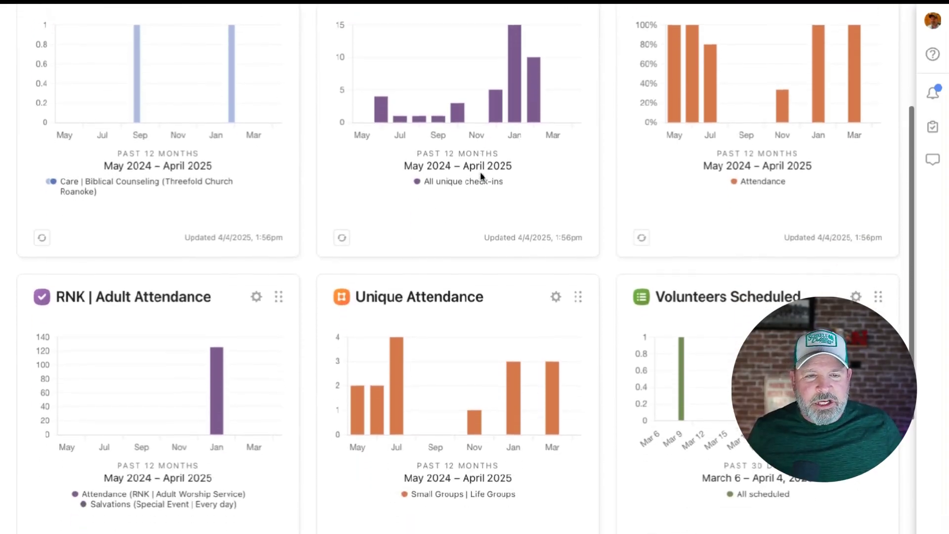
{"action": "scroll", "coordinate": [480, 177], "scroll_direction": "down", "scroll_amount": 1}
{"action": "scroll", "coordinate": [480, 177], "scroll_direction": "up", "scroll_amount": 2}
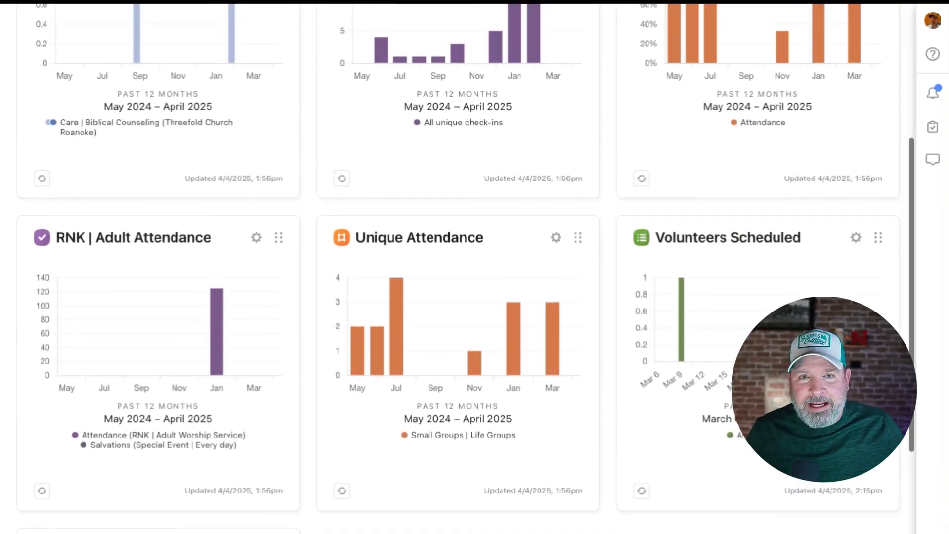
{"action": "scroll", "coordinate": [466, 266], "scroll_direction": "up", "scroll_amount": 3}
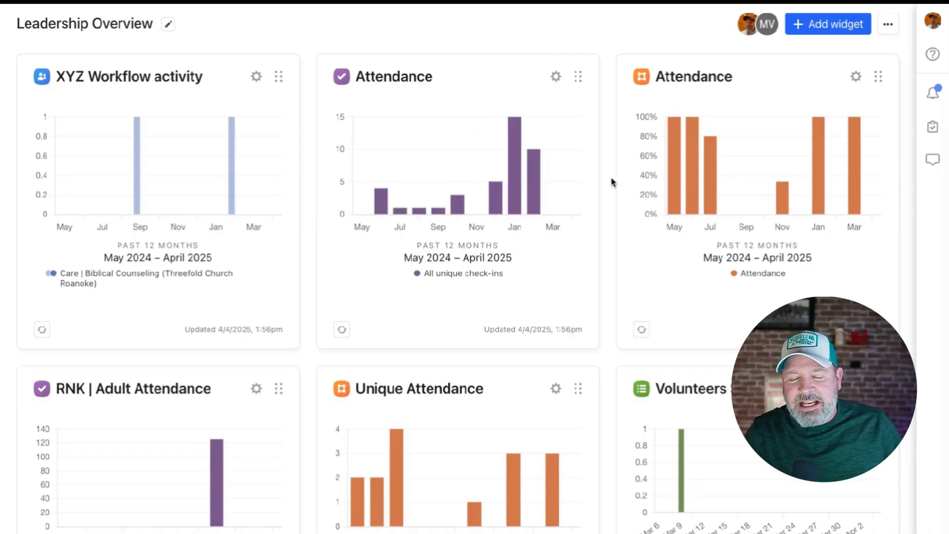
{"action": "scroll", "coordinate": [595, 220], "scroll_direction": "down", "scroll_amount": 2}
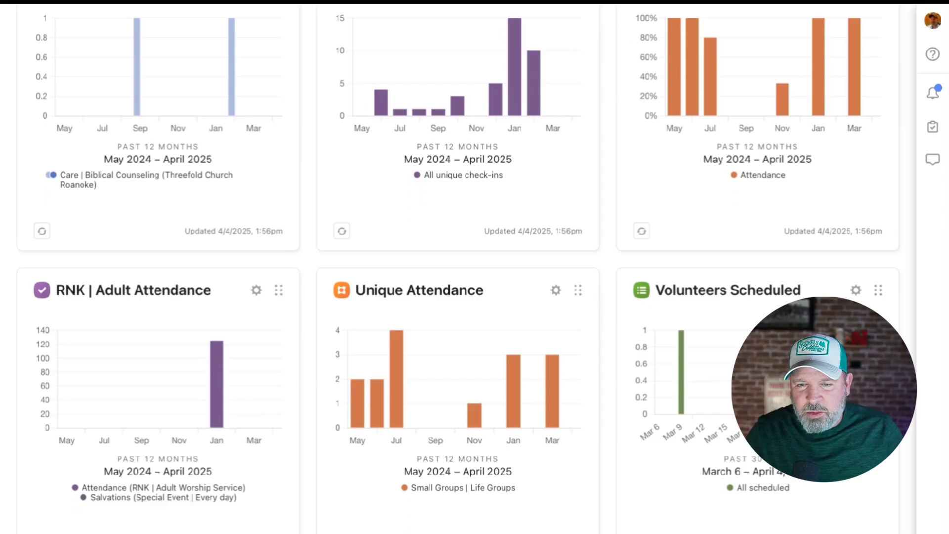
{"action": "mouse_move", "coordinate": [686, 358]}
{"action": "scroll", "coordinate": [686, 358], "scroll_direction": "down", "scroll_amount": 2}
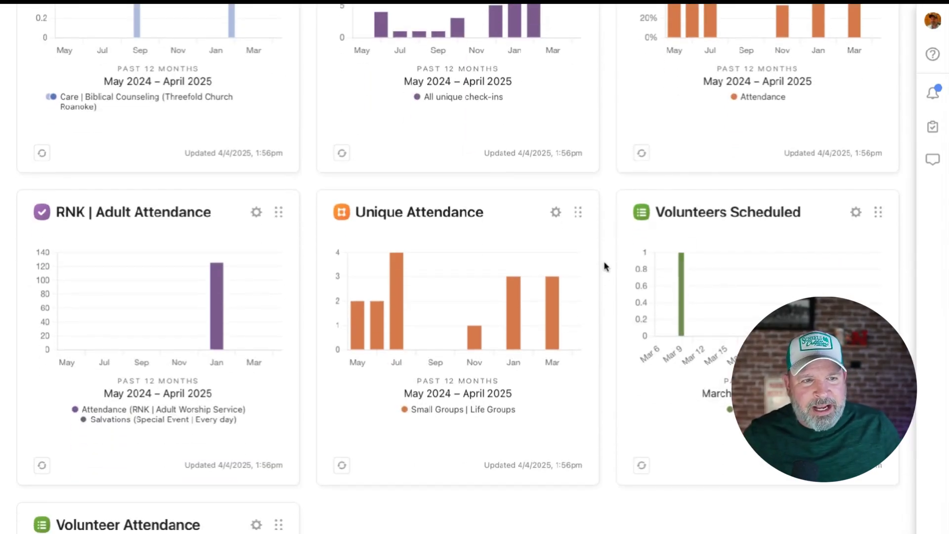
{"action": "scroll", "coordinate": [603, 260], "scroll_direction": "down", "scroll_amount": 1}
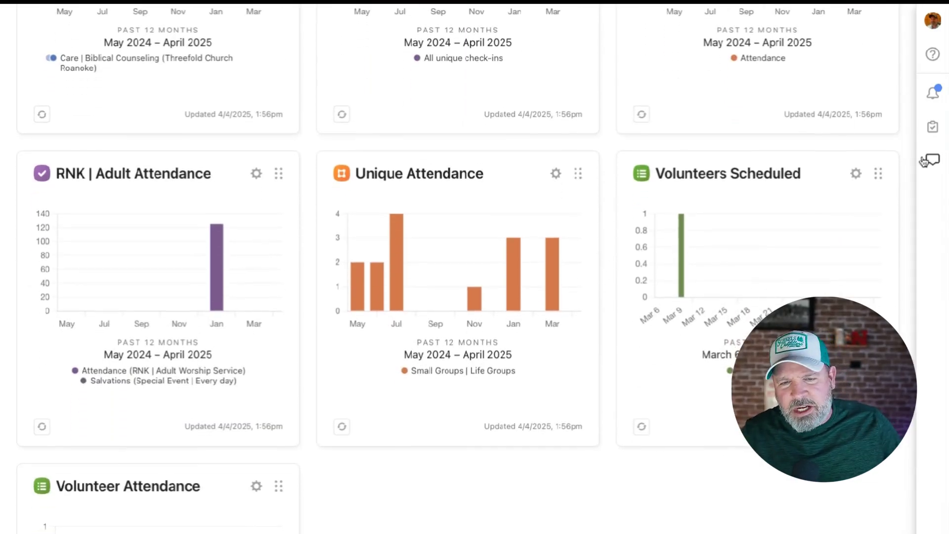
Review the timeframe, status and filter options in the Volunteers Scheduled widget's configuration, leaving its settings as they are
{"action": "left_click", "coordinate": [855, 173]}
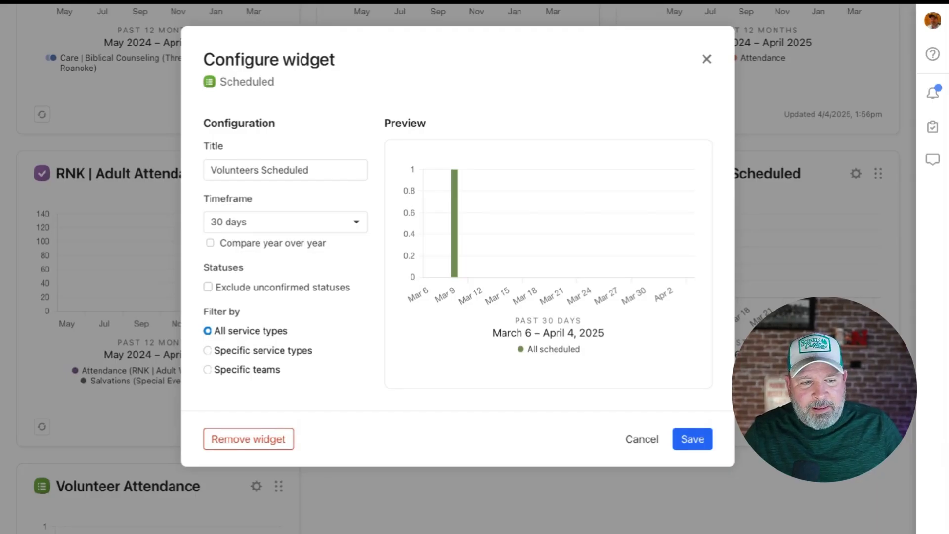
{"action": "left_click", "coordinate": [687, 445]}
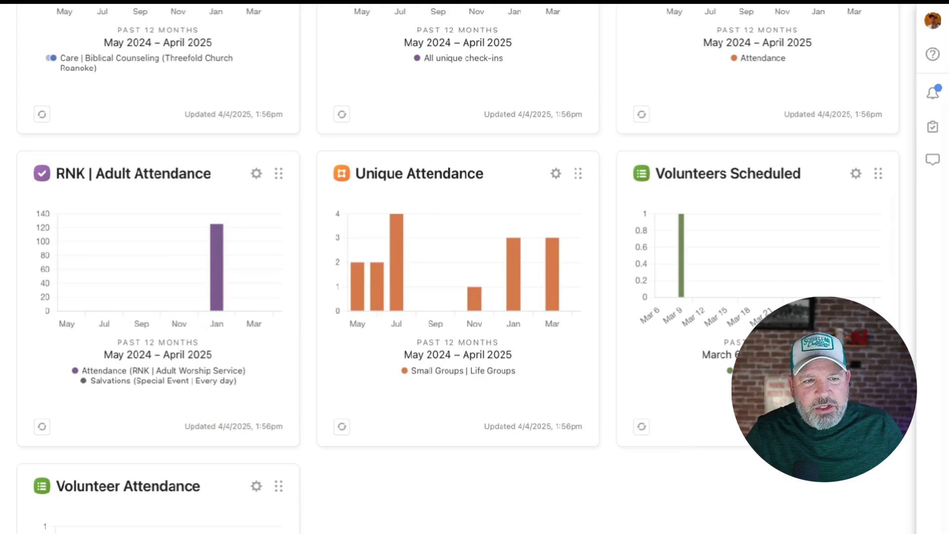
{"action": "scroll", "coordinate": [743, 466], "scroll_direction": "down", "scroll_amount": 2}
{"action": "scroll", "coordinate": [742, 466], "scroll_direction": "up", "scroll_amount": 1}
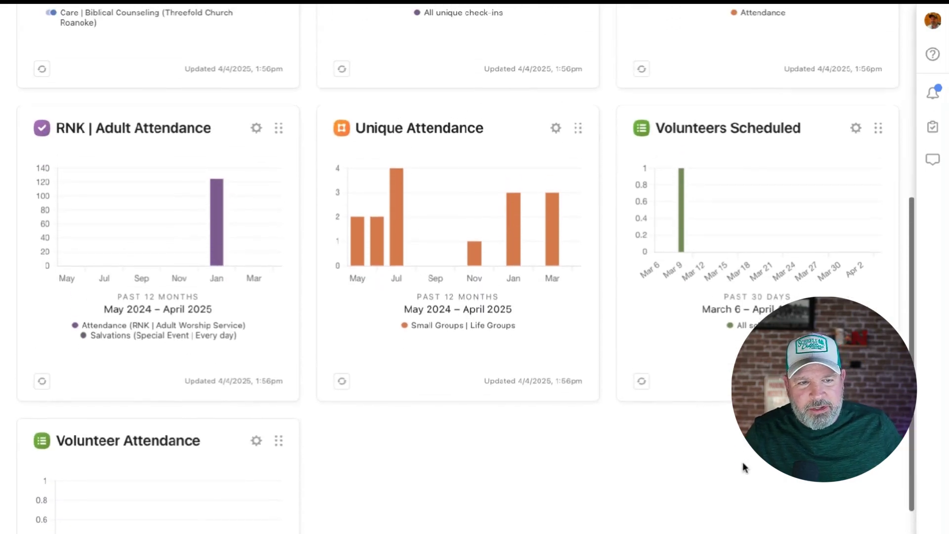
{"action": "scroll", "coordinate": [795, 410], "scroll_direction": "up", "scroll_amount": 1}
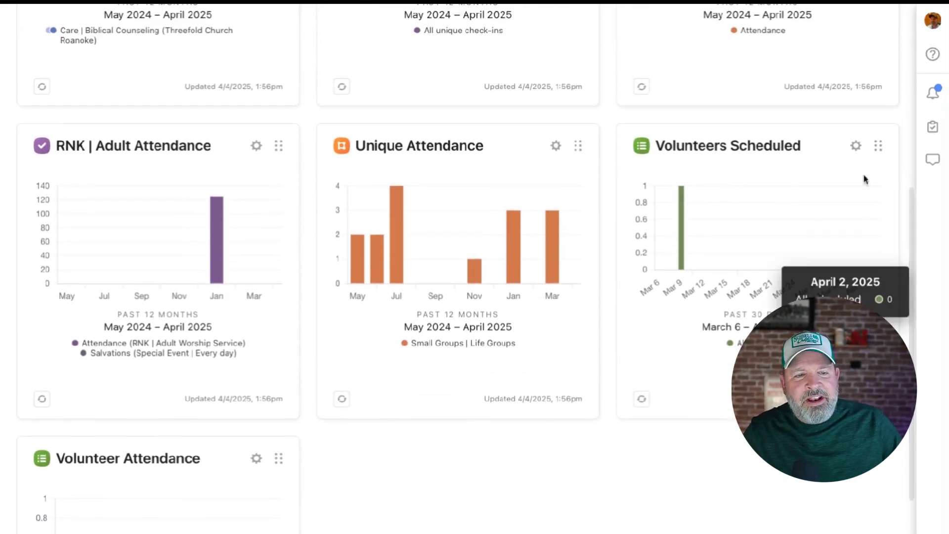
{"action": "left_click", "coordinate": [856, 146]}
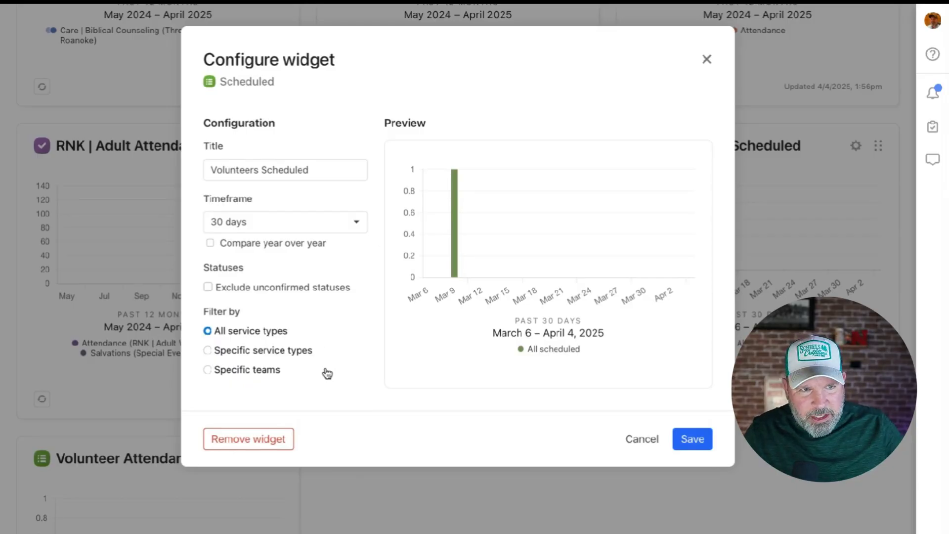
{"action": "left_click", "coordinate": [638, 439]}
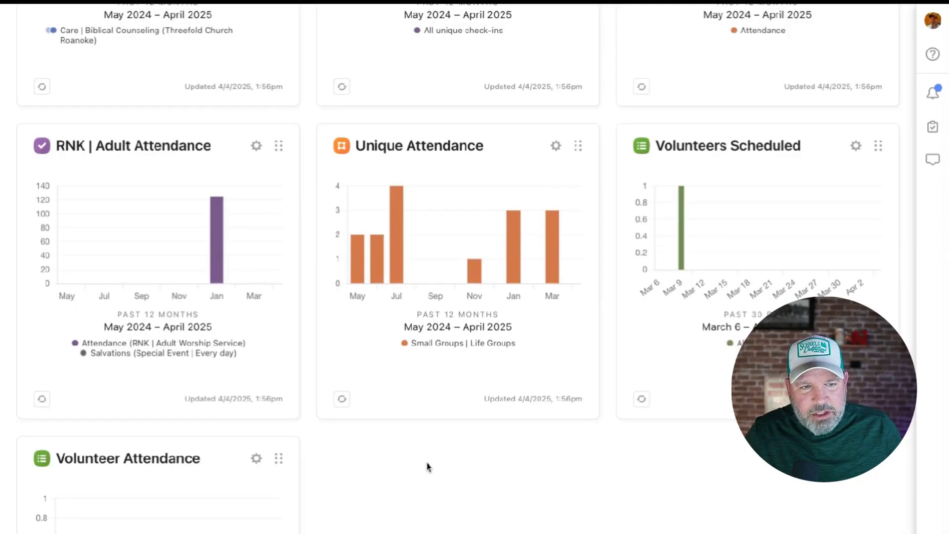
Start a new Services widget on the Leadership Overview dashboard and preview the Scheduled metric
{"action": "scroll", "coordinate": [425, 466], "scroll_direction": "down", "scroll_amount": 3}
{"action": "scroll", "coordinate": [406, 451], "scroll_direction": "up", "scroll_amount": 10}
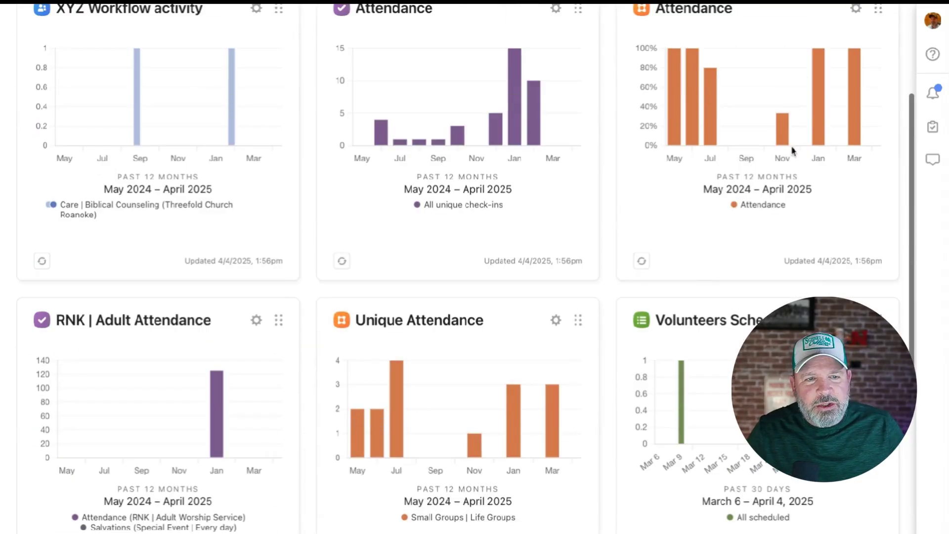
{"action": "left_click", "coordinate": [832, 117]}
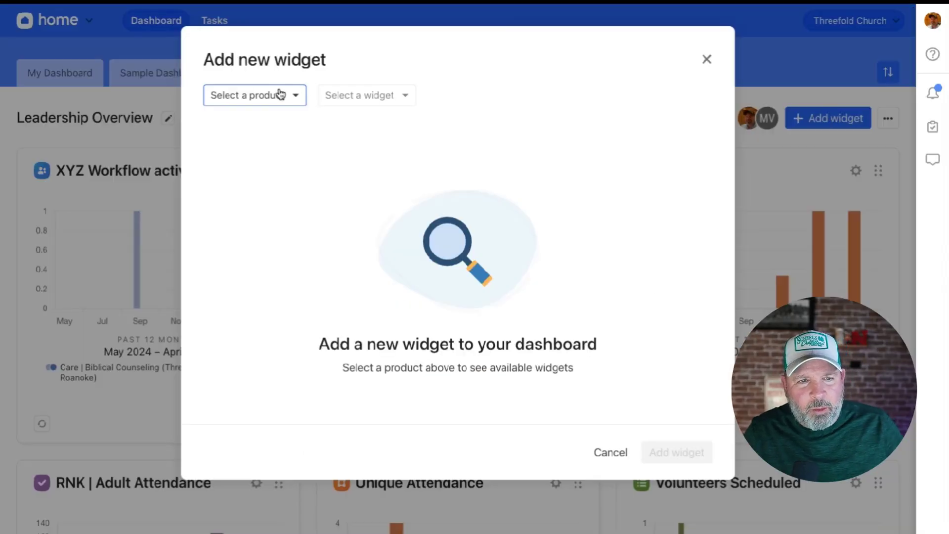
{"action": "left_click", "coordinate": [277, 93]}
{"action": "left_click", "coordinate": [242, 303]}
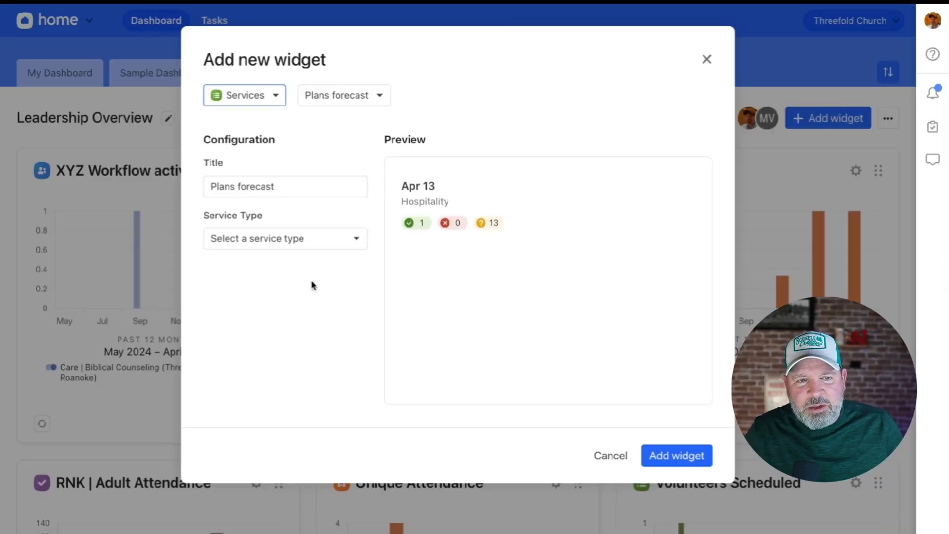
{"action": "left_click", "coordinate": [376, 97]}
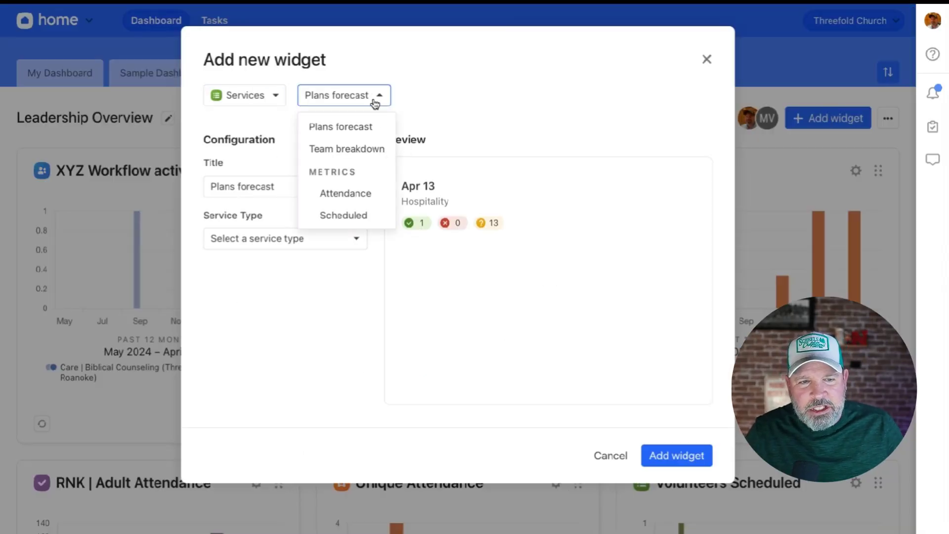
{"action": "left_click", "coordinate": [362, 216]}
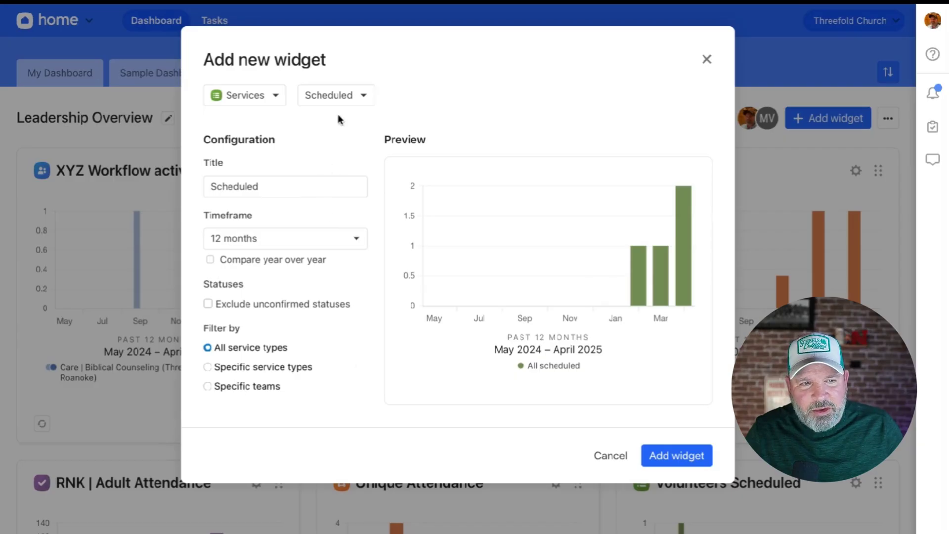
Choose the Attendance metric for the new Services widget, title it Volunteer Attendance and add it to the dashboard
{"action": "left_click", "coordinate": [339, 99]}
{"action": "left_click", "coordinate": [341, 194]}
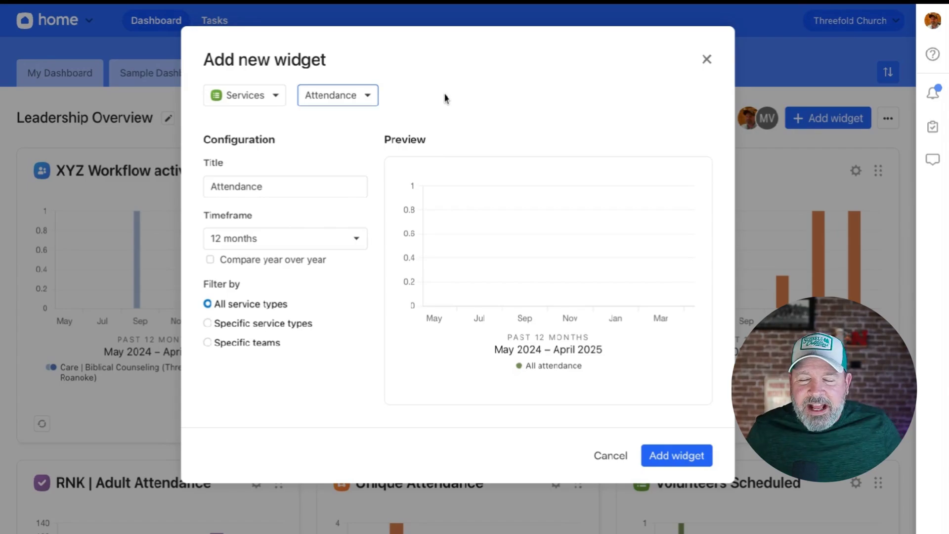
{"action": "left_click", "coordinate": [212, 188]}
{"action": "type", "text": "Volunteer"}
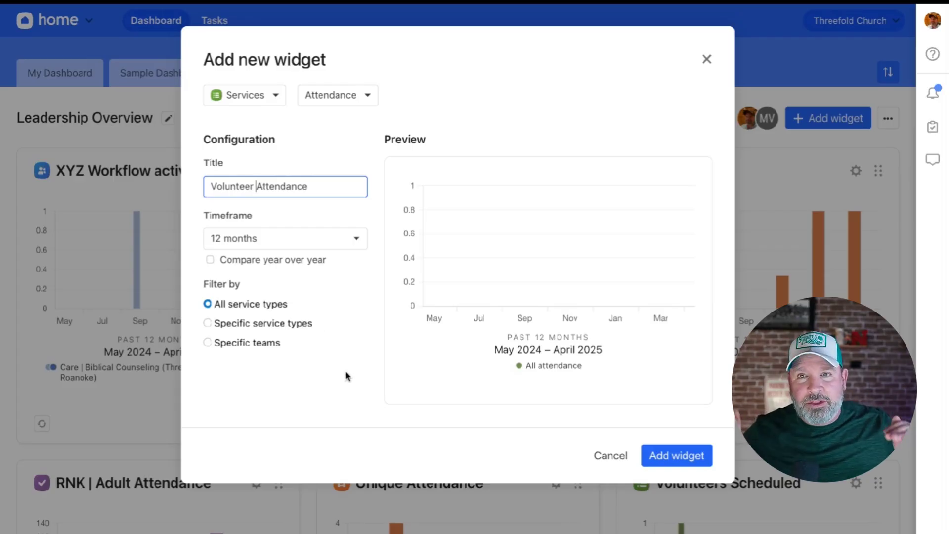
{"action": "left_click", "coordinate": [665, 453]}
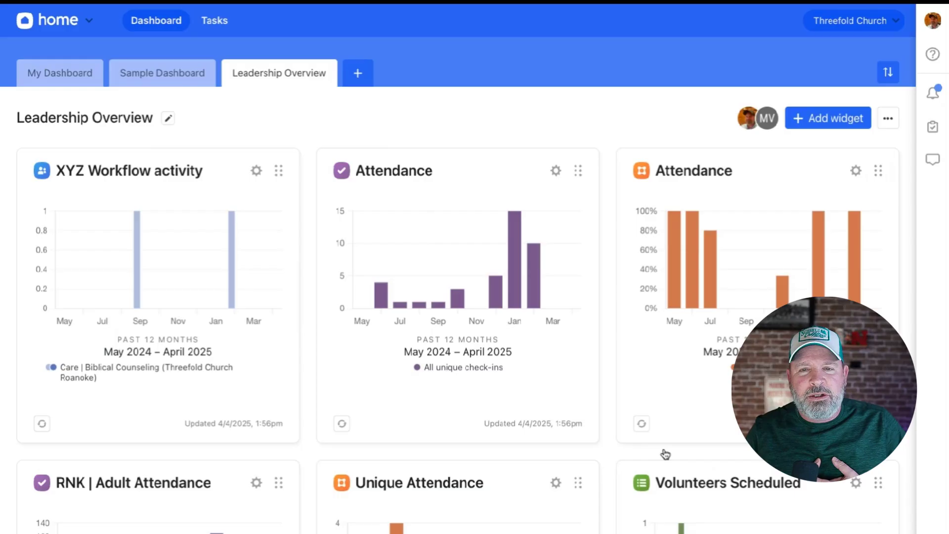
Remove the first of the two Volunteer Attendance widgets from the Leadership Overview dashboard
{"action": "scroll", "coordinate": [388, 360], "scroll_direction": "down", "scroll_amount": 9}
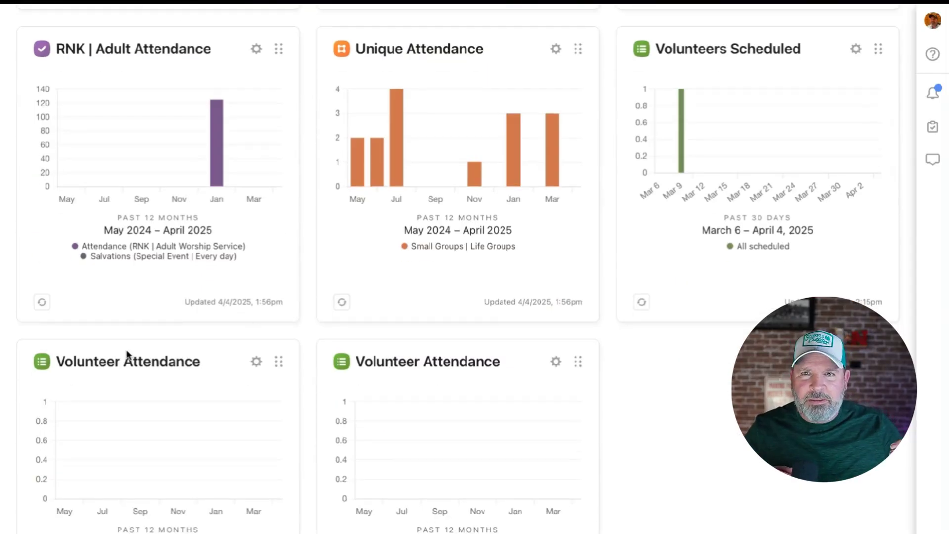
{"action": "scroll", "coordinate": [286, 388], "scroll_direction": "up", "scroll_amount": 3}
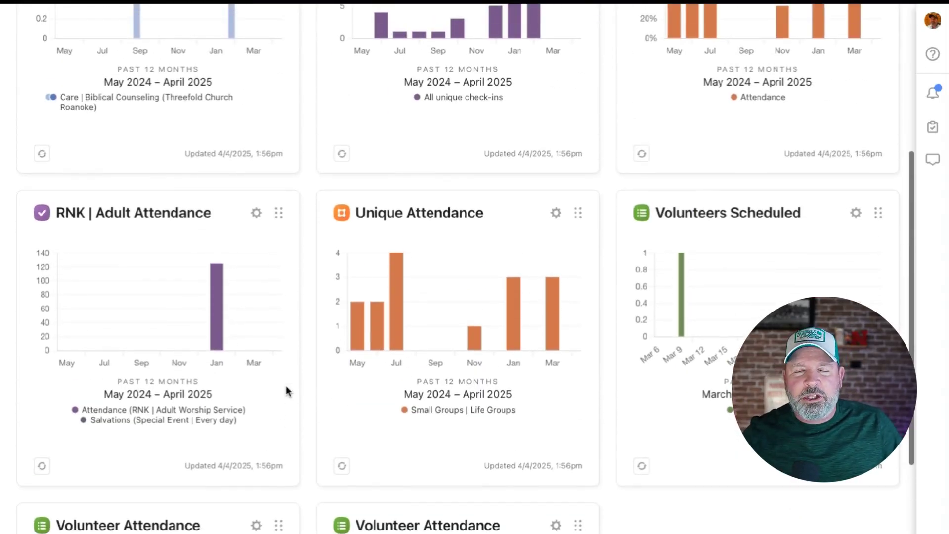
{"action": "scroll", "coordinate": [286, 385], "scroll_direction": "down", "scroll_amount": 2}
{"action": "left_click", "coordinate": [256, 419]}
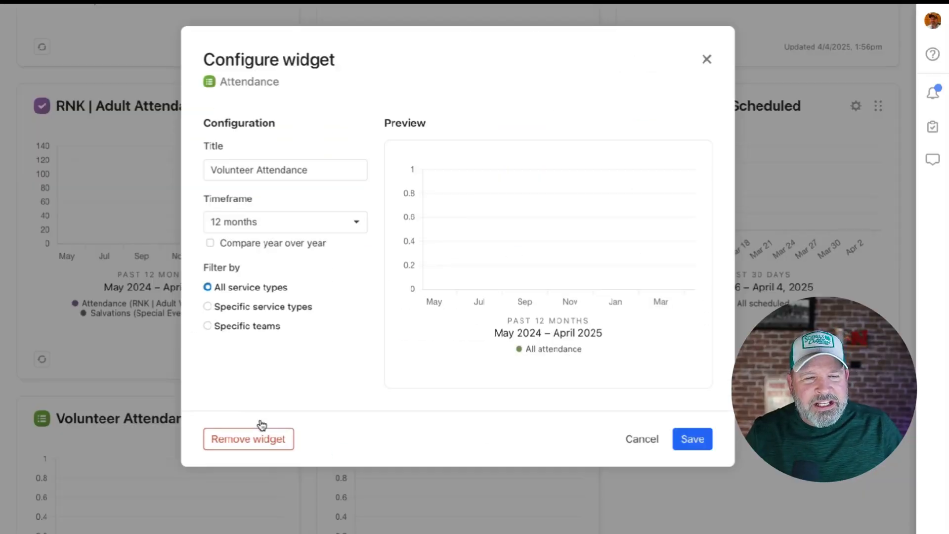
{"action": "left_click", "coordinate": [262, 438]}
{"action": "left_click", "coordinate": [461, 379]}
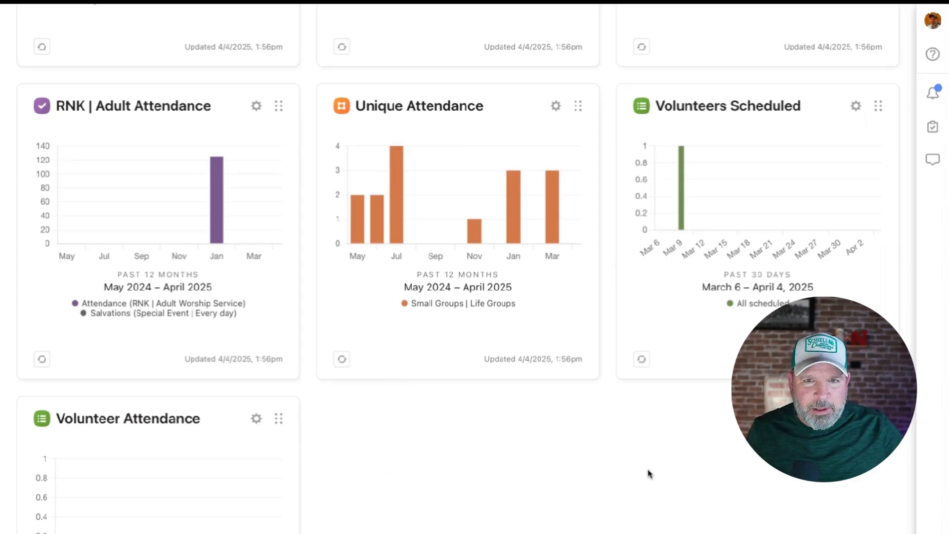
Look back over the Leadership Overview metrics from workflow activity to volunteer attendance, and return to My Dashboard
{"action": "scroll", "coordinate": [649, 473], "scroll_direction": "up", "scroll_amount": 2}
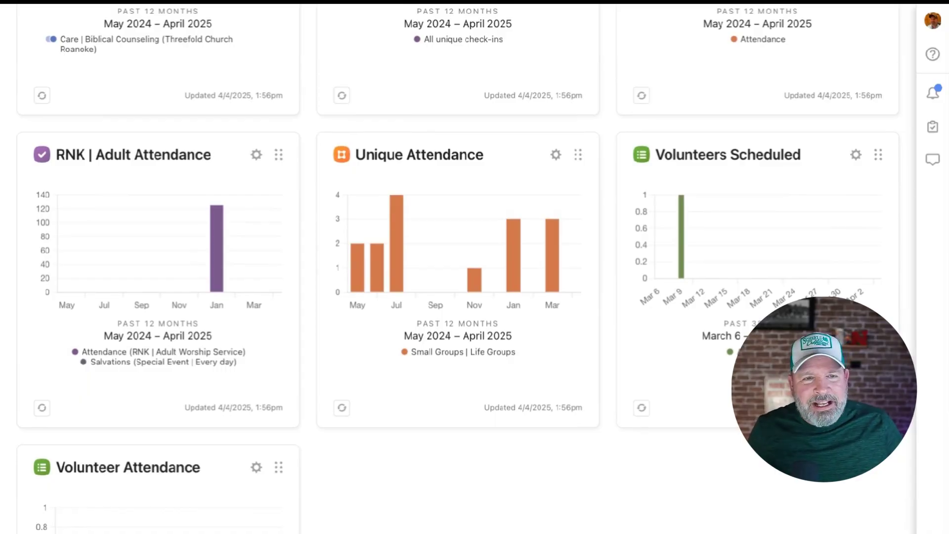
{"action": "scroll", "coordinate": [606, 357], "scroll_direction": "up", "scroll_amount": 6}
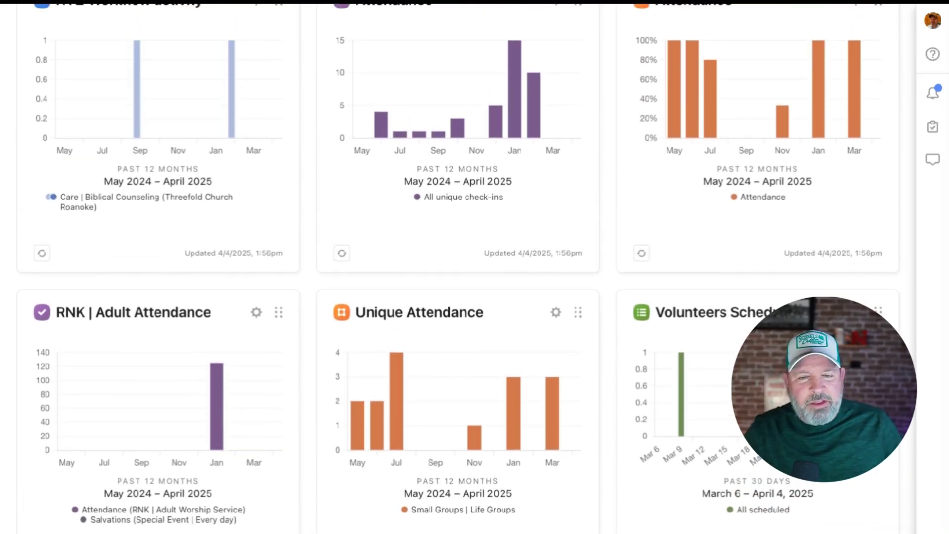
{"action": "scroll", "coordinate": [458, 267], "scroll_direction": "up", "scroll_amount": 5}
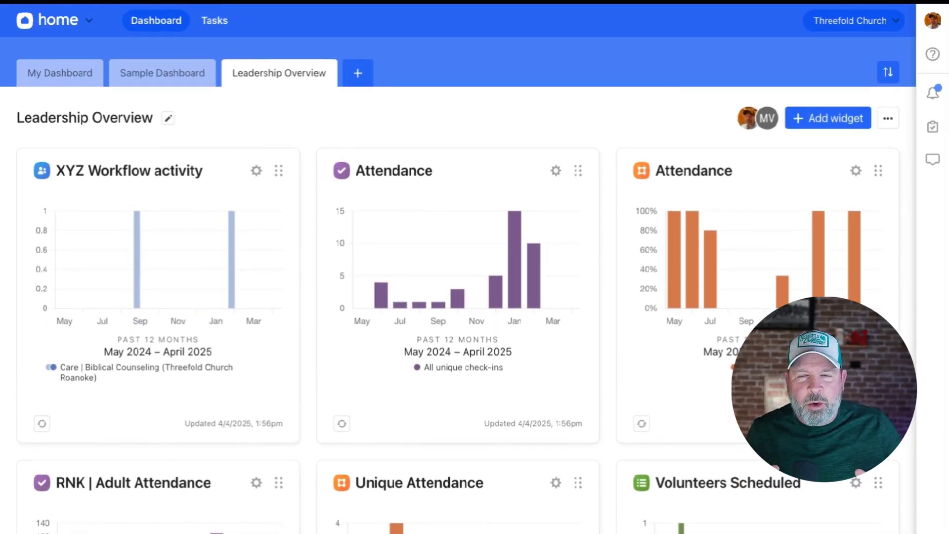
{"action": "scroll", "coordinate": [458, 266], "scroll_direction": "down", "scroll_amount": 12}
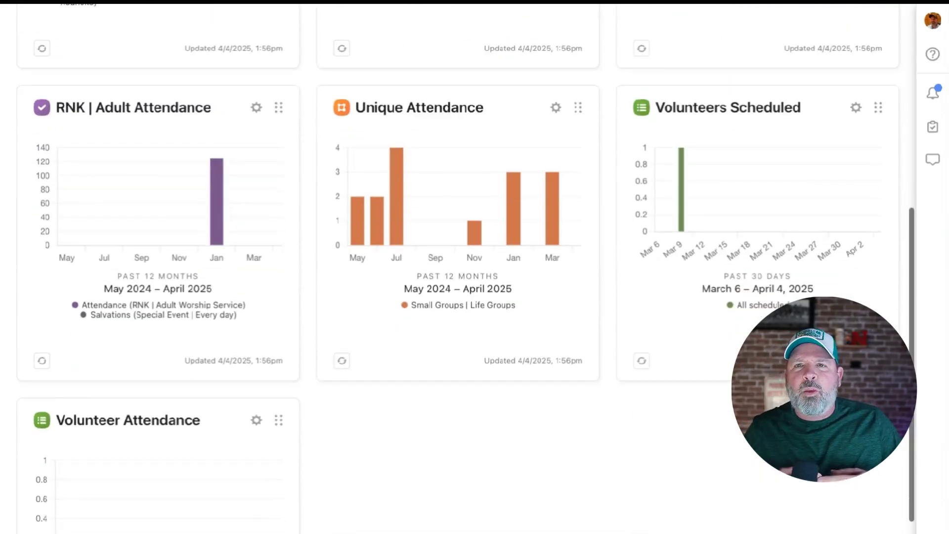
{"action": "scroll", "coordinate": [458, 267], "scroll_direction": "up", "scroll_amount": 3}
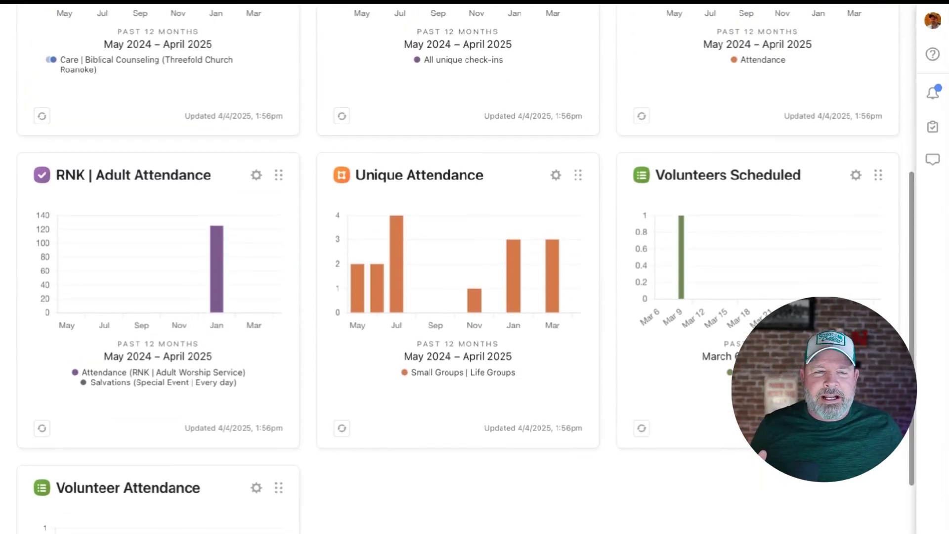
{"action": "scroll", "coordinate": [458, 267], "scroll_direction": "up", "scroll_amount": 5}
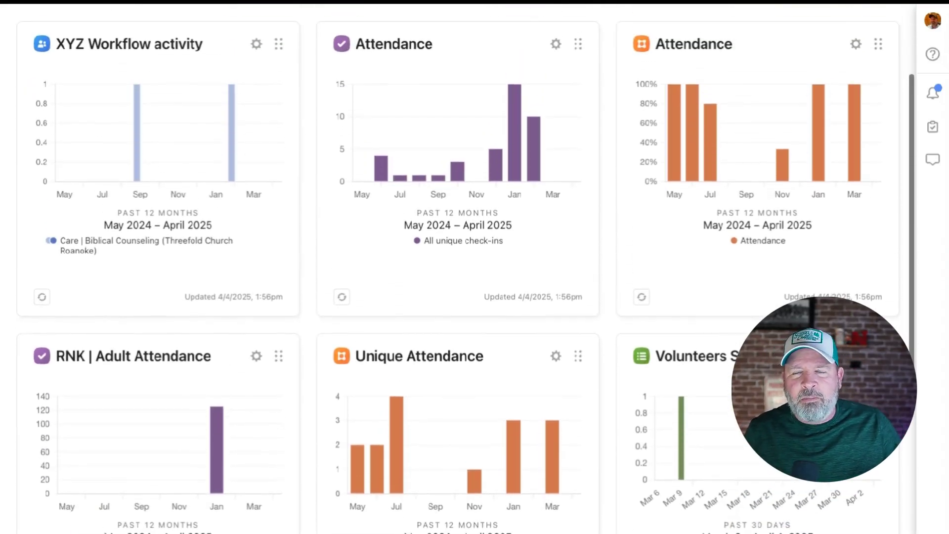
{"action": "scroll", "coordinate": [459, 267], "scroll_direction": "down", "scroll_amount": 1}
{"action": "scroll", "coordinate": [458, 267], "scroll_direction": "up", "scroll_amount": 3}
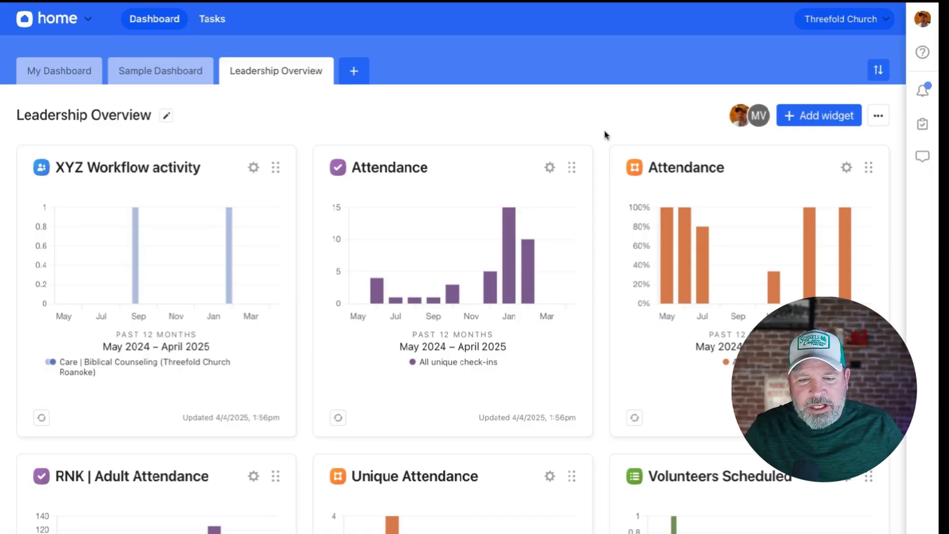
{"action": "scroll", "coordinate": [604, 132], "scroll_direction": "down", "scroll_amount": 2}
{"action": "scroll", "coordinate": [604, 133], "scroll_direction": "down", "scroll_amount": 5}
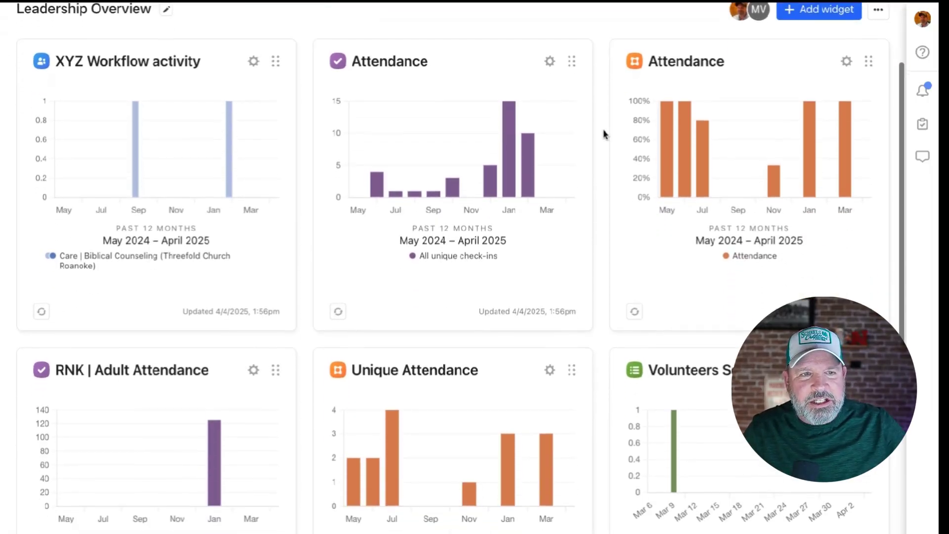
{"action": "scroll", "coordinate": [453, 267], "scroll_direction": "up", "scroll_amount": 6}
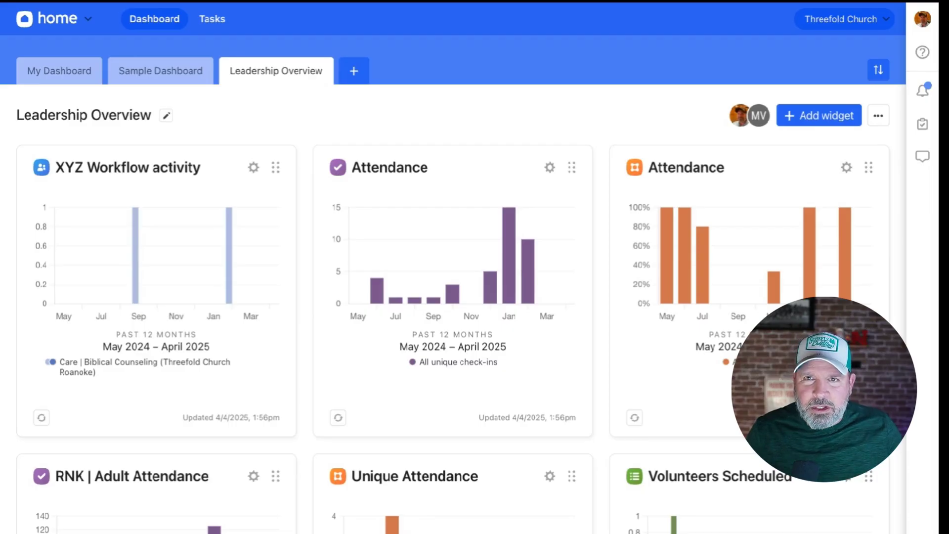
{"action": "left_click", "coordinate": [98, 70]}
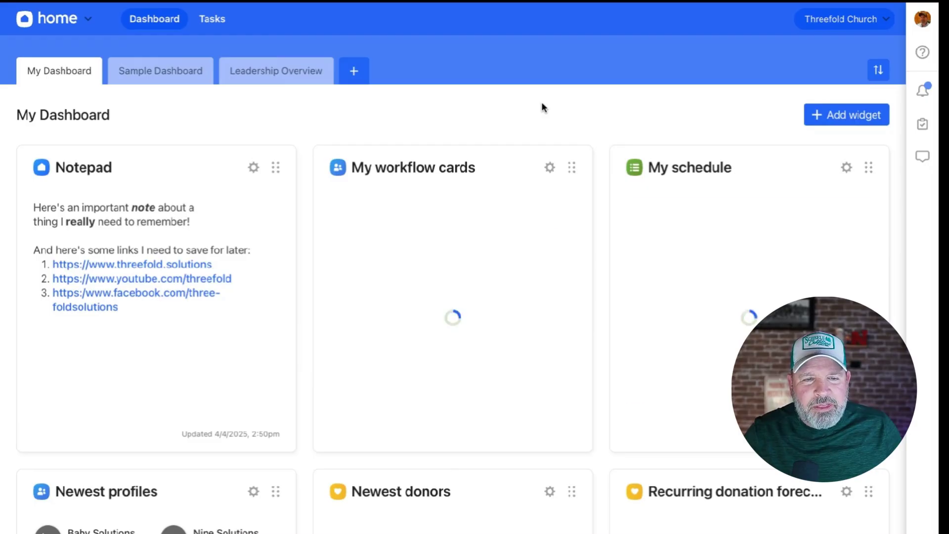
Preview the Home product's Quick Links and Notepad widgets for My Dashboard without adding either one
{"action": "left_click", "coordinate": [851, 119]}
{"action": "left_click", "coordinate": [270, 97]}
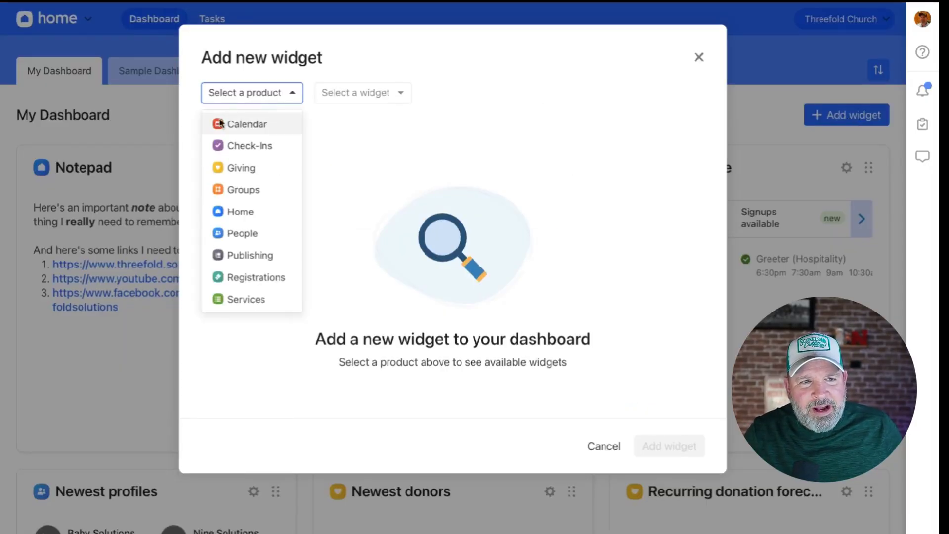
{"action": "left_click", "coordinate": [241, 213]}
{"action": "left_click", "coordinate": [339, 94]}
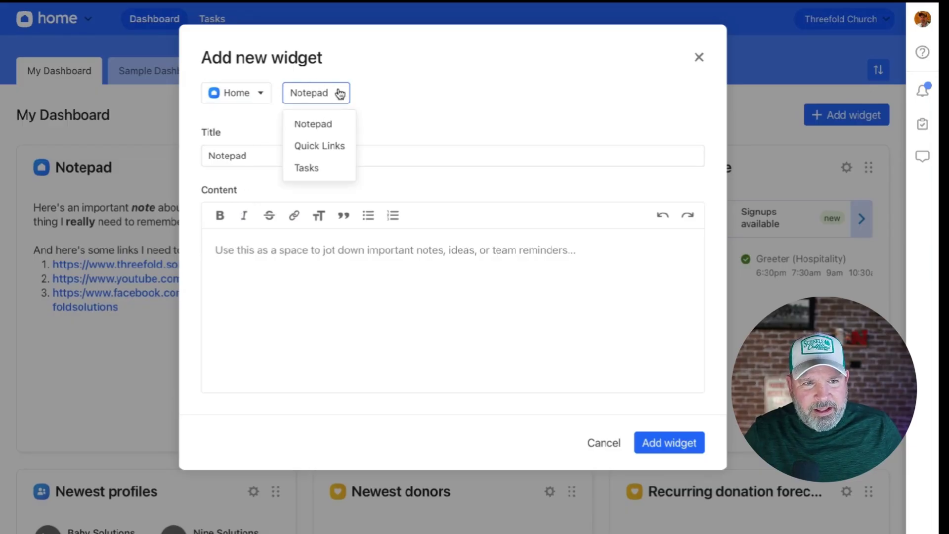
{"action": "left_click", "coordinate": [334, 146]}
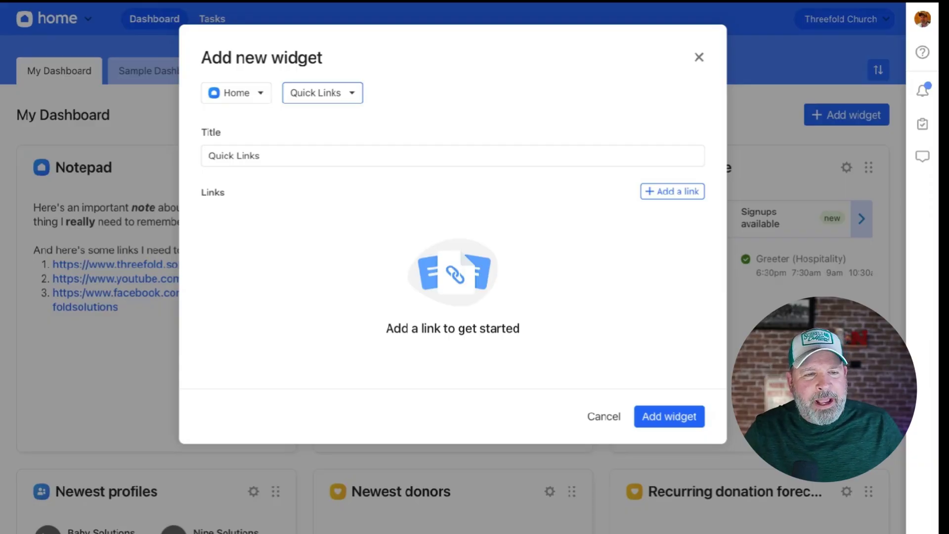
{"action": "left_click", "coordinate": [342, 96]}
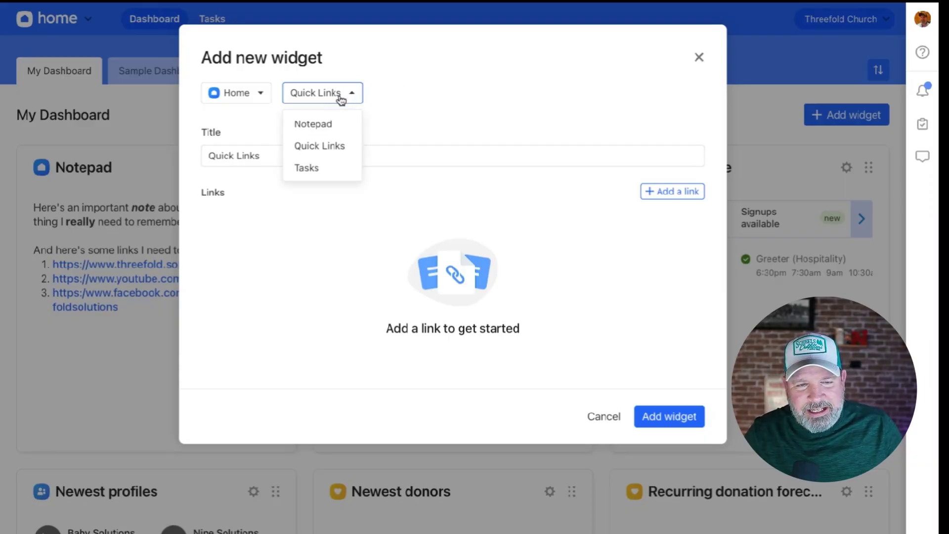
{"action": "left_click", "coordinate": [332, 123]}
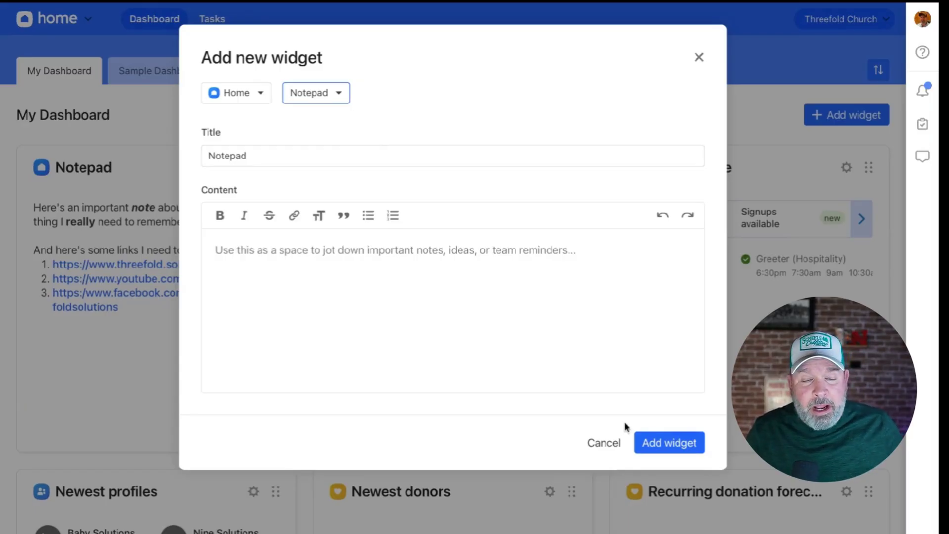
{"action": "left_click", "coordinate": [606, 444]}
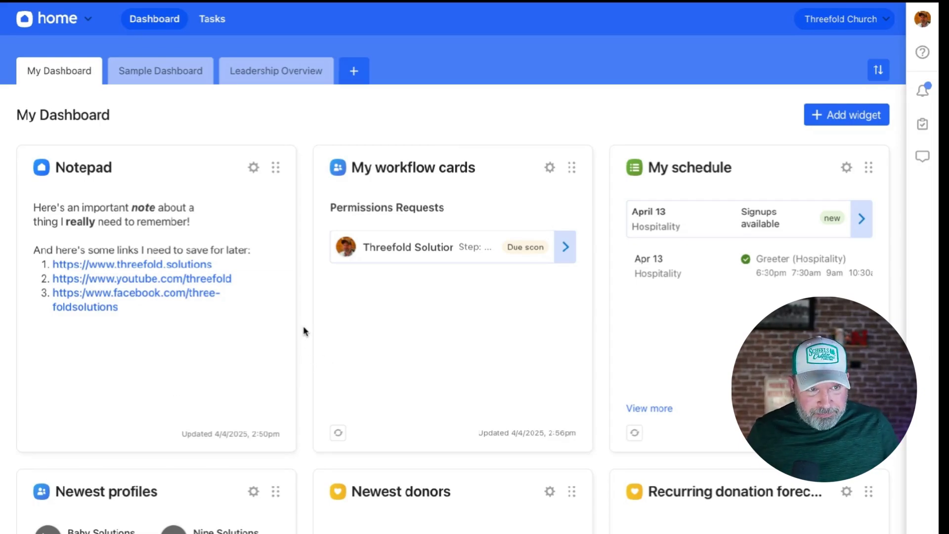
Go to Tasks and start a task titled New Task with the text "description" as its description
{"action": "left_click", "coordinate": [216, 21]}
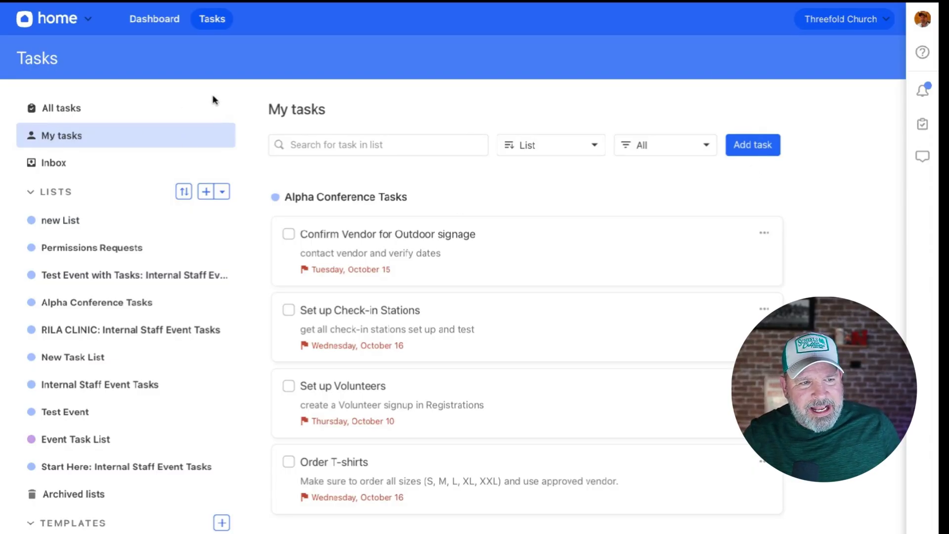
{"action": "left_click", "coordinate": [761, 154]}
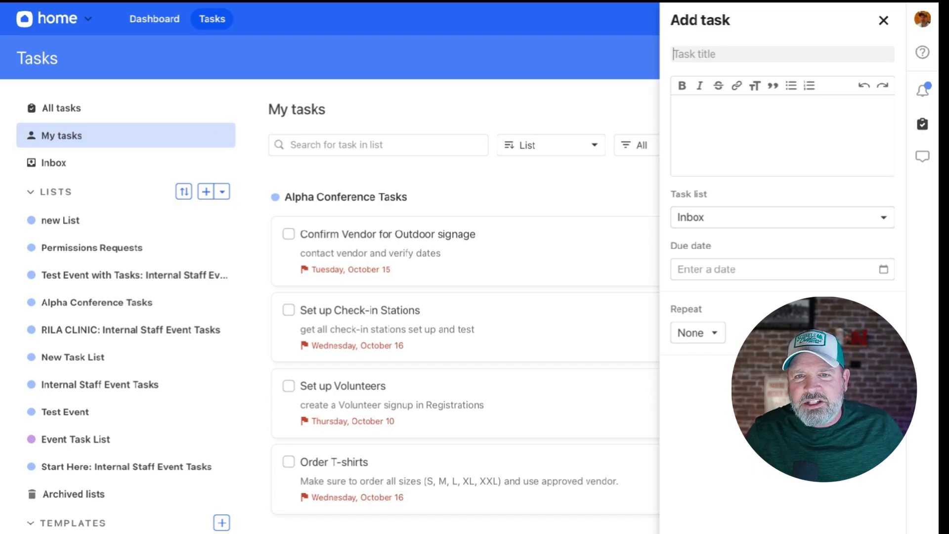
{"action": "type", "text": "New Task"}
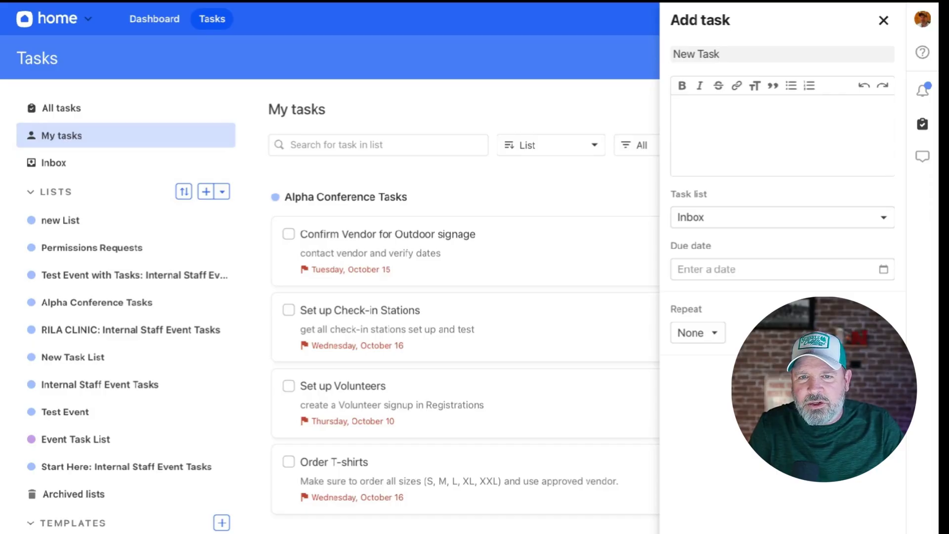
{"action": "left_click", "coordinate": [721, 110]}
{"action": "type", "text": "description"}
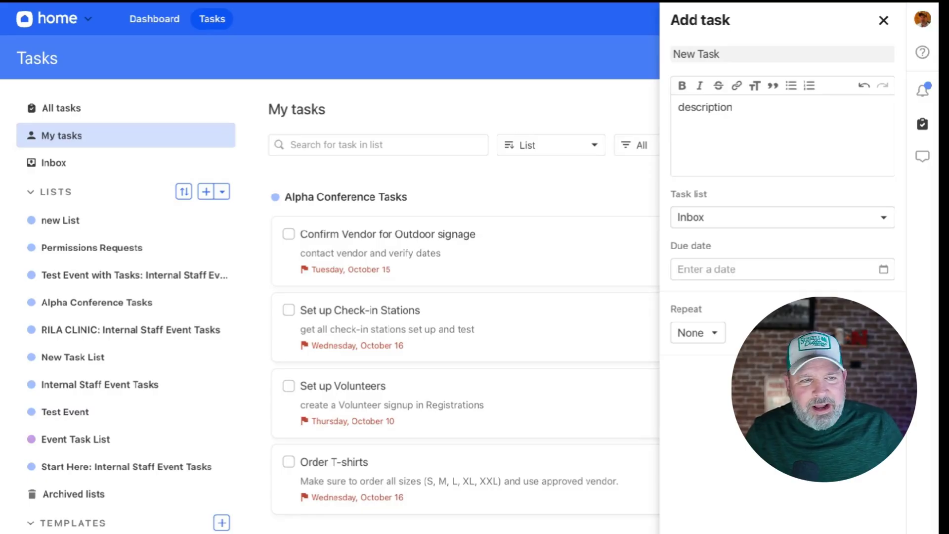
Keep the new task in the Inbox list, set its due date to May 14, 2025 without repetition, and finish adding it
{"action": "left_click", "coordinate": [821, 218]}
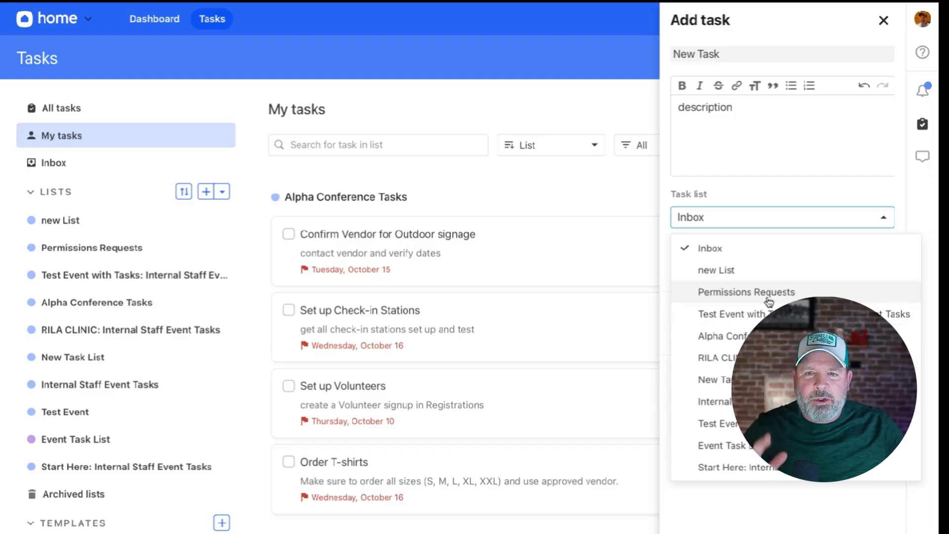
{"action": "left_click", "coordinate": [759, 198]}
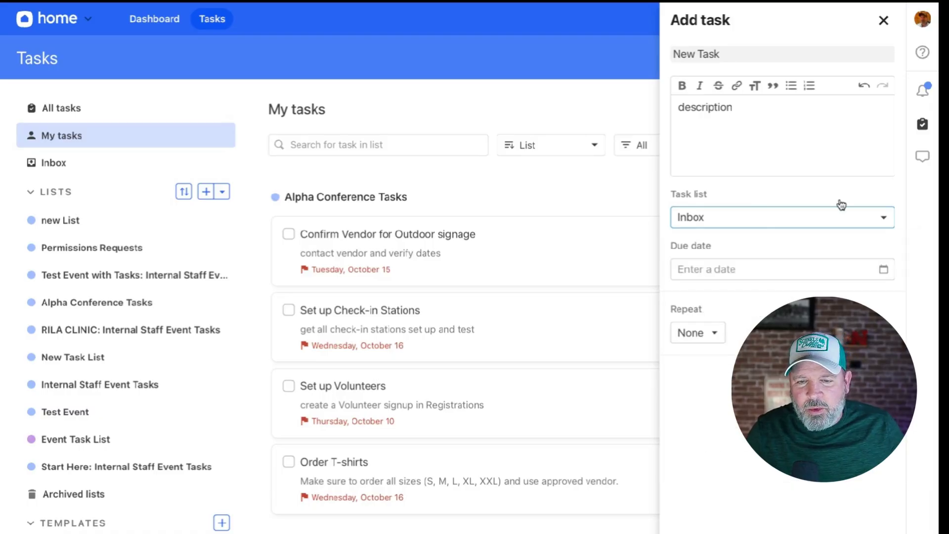
{"action": "left_click", "coordinate": [826, 266]}
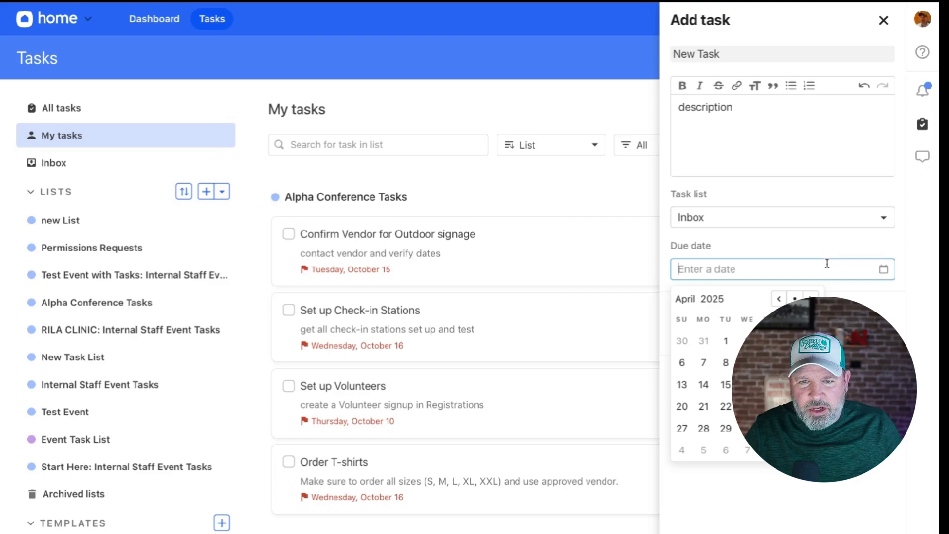
{"action": "left_click", "coordinate": [681, 362]}
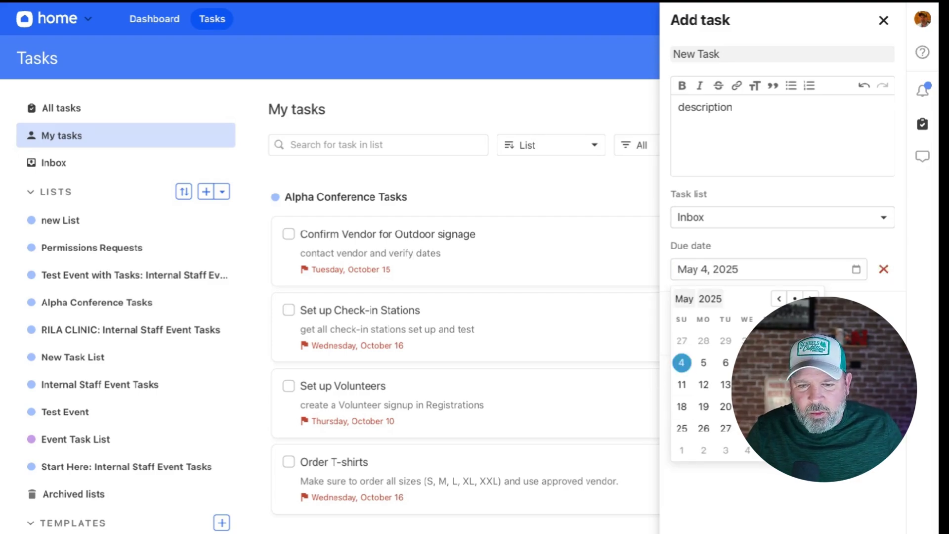
{"action": "left_click", "coordinate": [746, 384]}
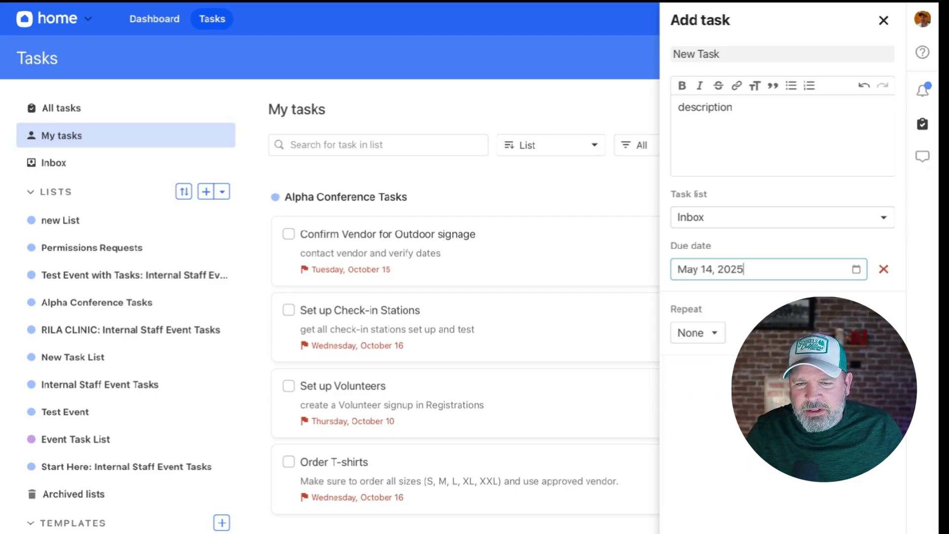
{"action": "left_click", "coordinate": [714, 338]}
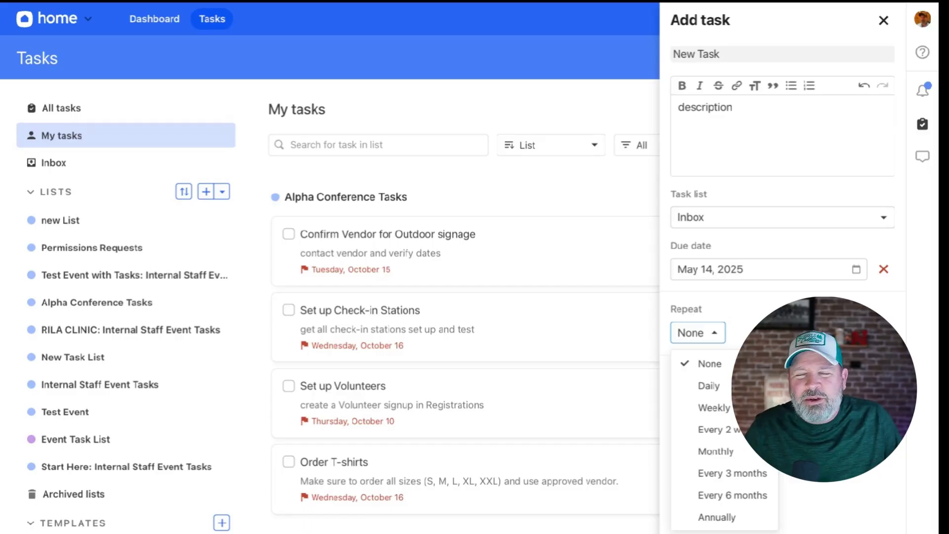
{"action": "key", "text": "Escape"}
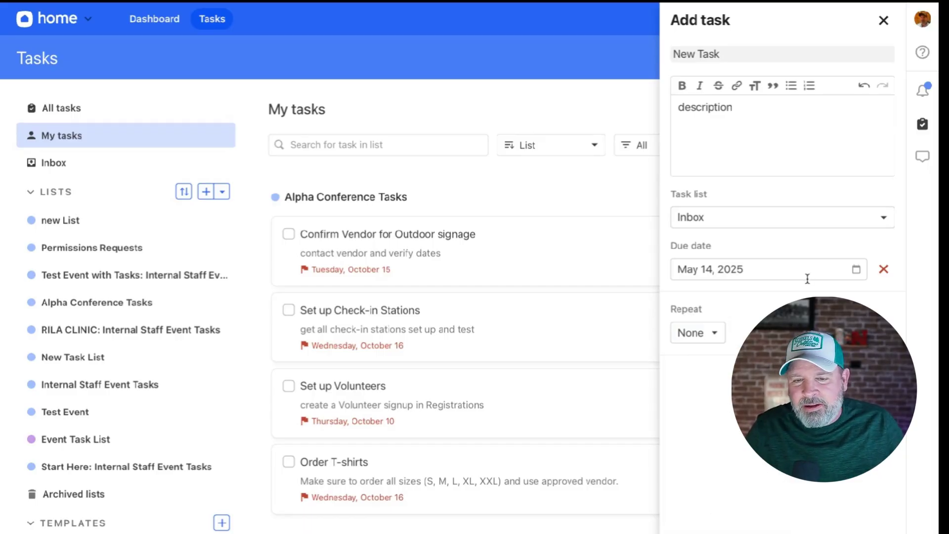
{"action": "key", "text": "Escape"}
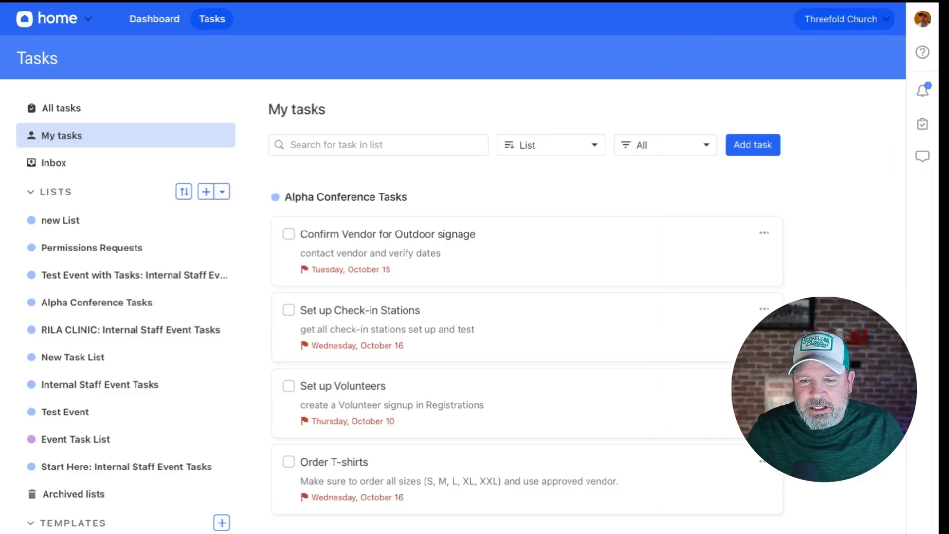
Create a blank task list, without using a template, and name it Event Task List
{"action": "scroll", "coordinate": [483, 499], "scroll_direction": "down", "scroll_amount": 1}
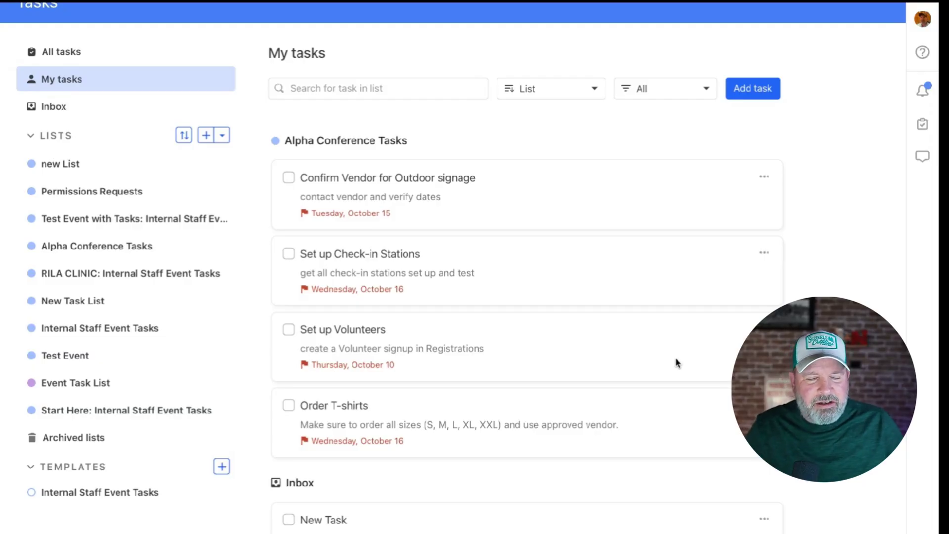
{"action": "scroll", "coordinate": [677, 362], "scroll_direction": "down", "scroll_amount": 3}
{"action": "scroll", "coordinate": [677, 362], "scroll_direction": "up", "scroll_amount": 3}
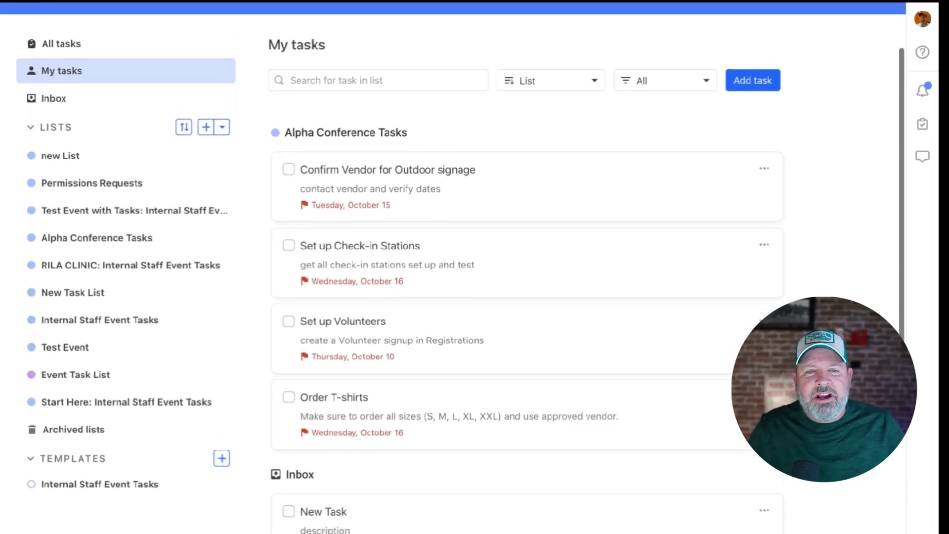
{"action": "scroll", "coordinate": [452, 267], "scroll_direction": "up", "scroll_amount": 1}
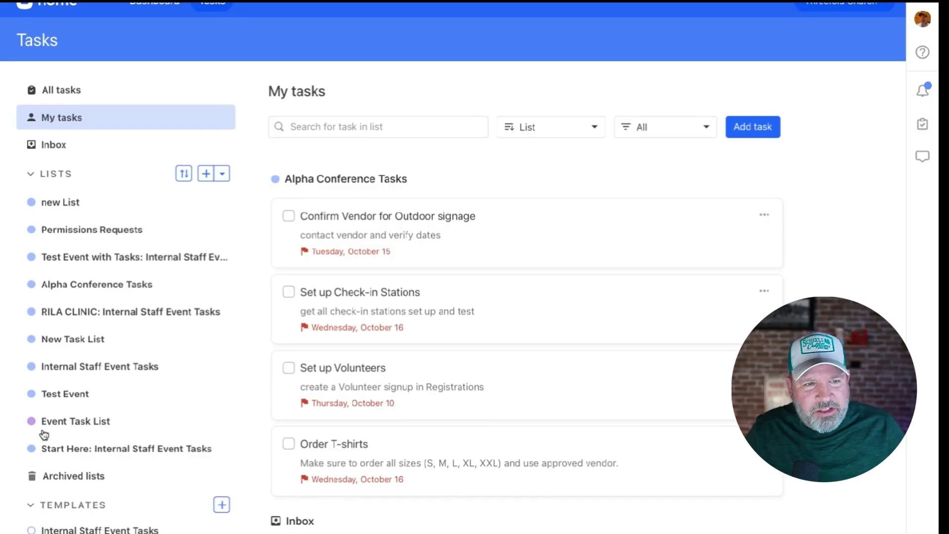
{"action": "left_click", "coordinate": [222, 175]}
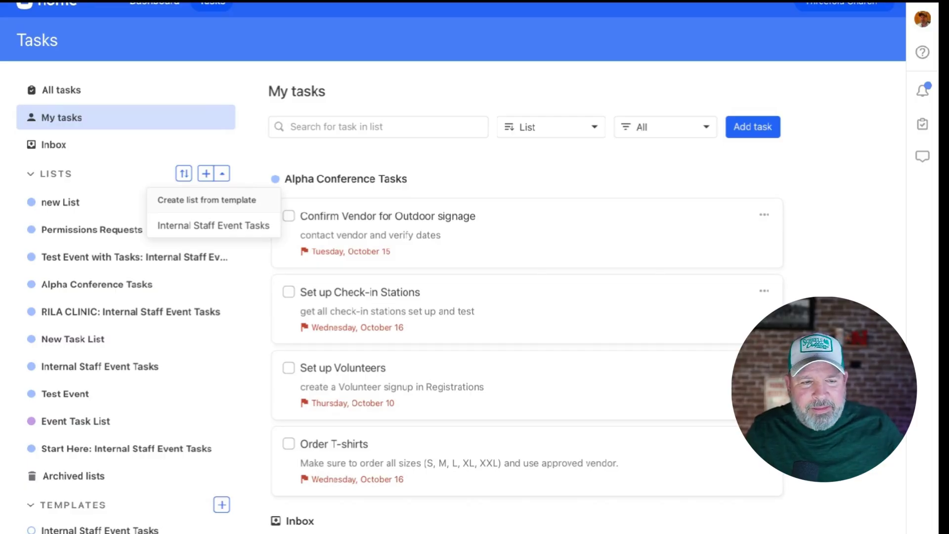
{"action": "left_click", "coordinate": [249, 161]}
{"action": "left_click", "coordinate": [206, 173]}
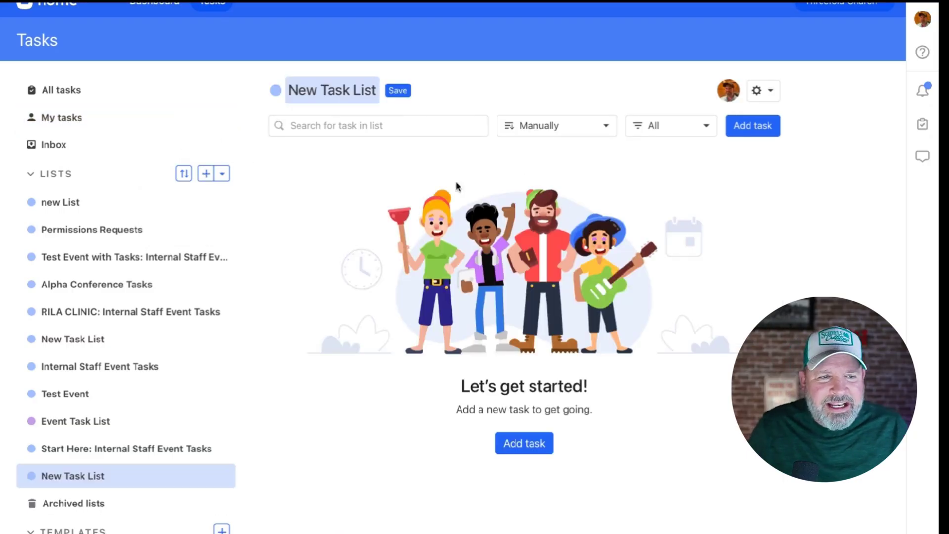
{"action": "left_click_drag", "start_coordinate": [377, 90], "coordinate": [287, 94]}
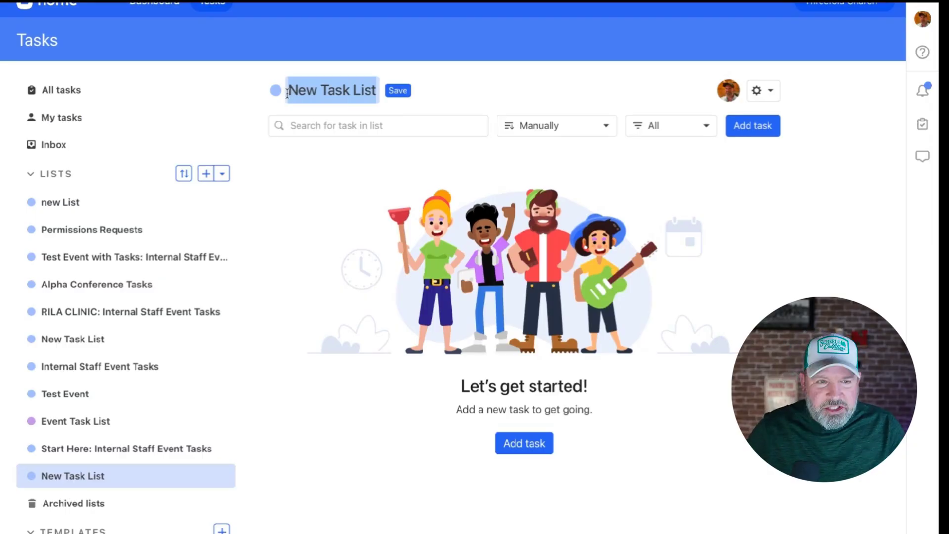
{"action": "type", "text": "Eve"}
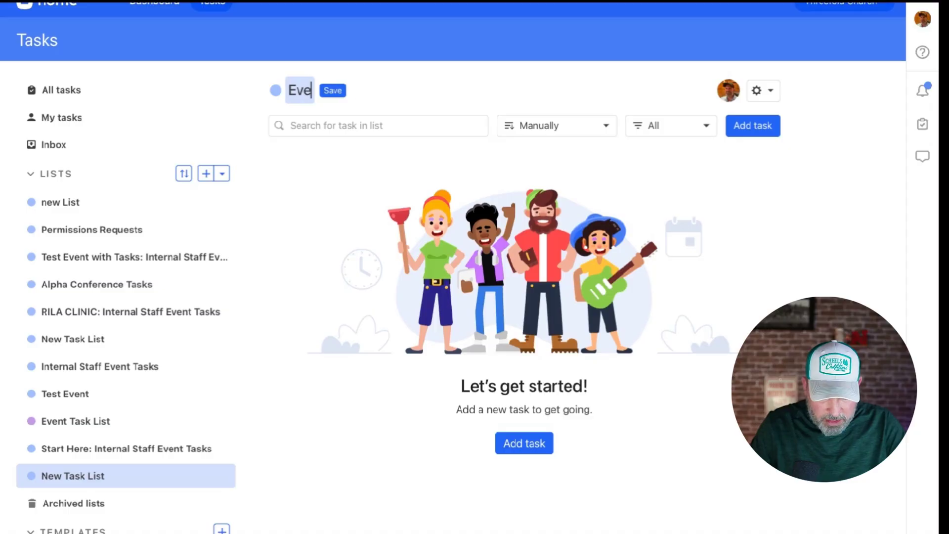
{"action": "type", "text": "nt Task List"}
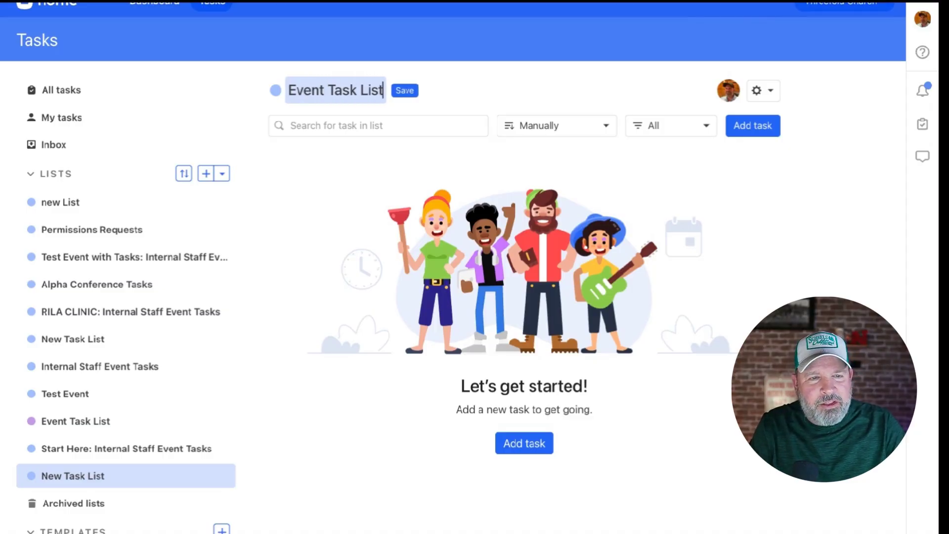
{"action": "left_click", "coordinate": [404, 90]}
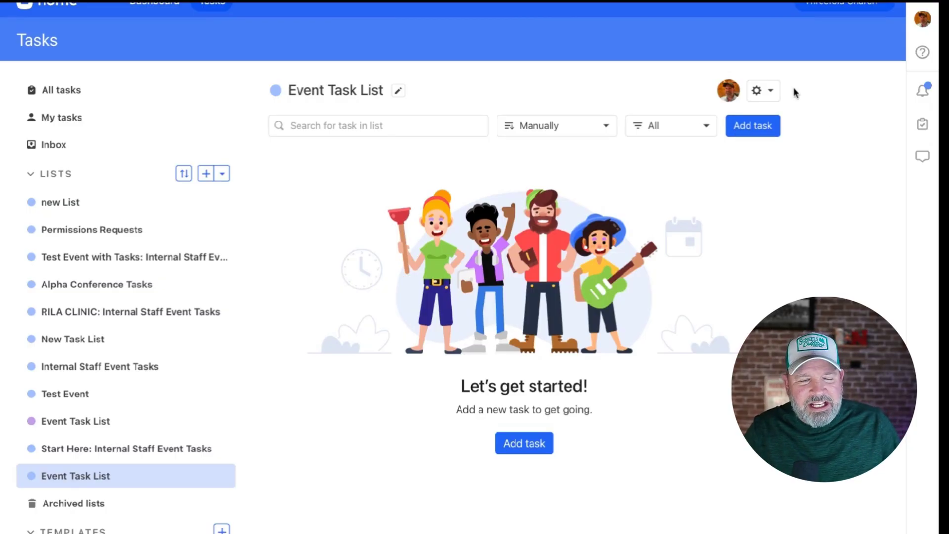
Change the new Event Task List's colour to purple
{"action": "left_click", "coordinate": [274, 91]}
{"action": "left_click", "coordinate": [431, 139]}
{"action": "left_click", "coordinate": [428, 90]}
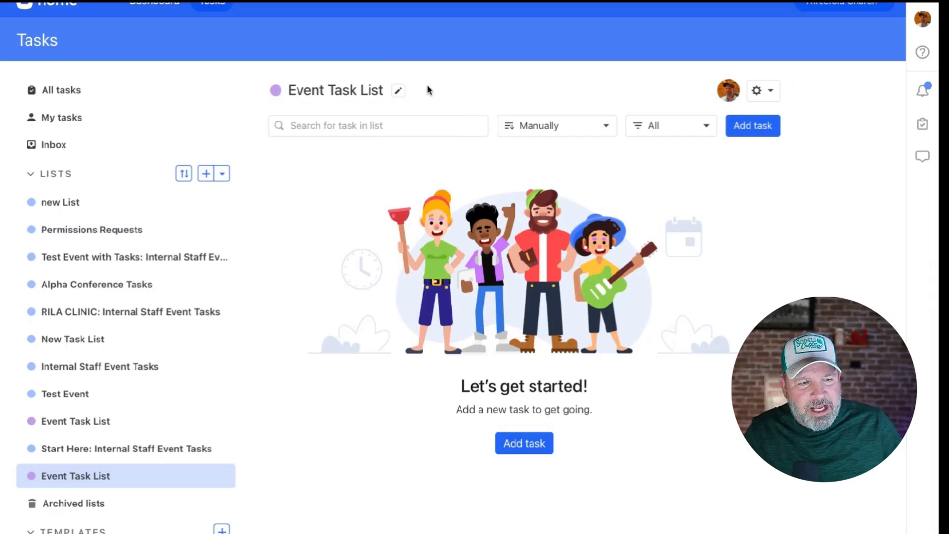
Search for another person by first name and add them as a collaborator on the new Event Task List
{"action": "left_click", "coordinate": [770, 95]}
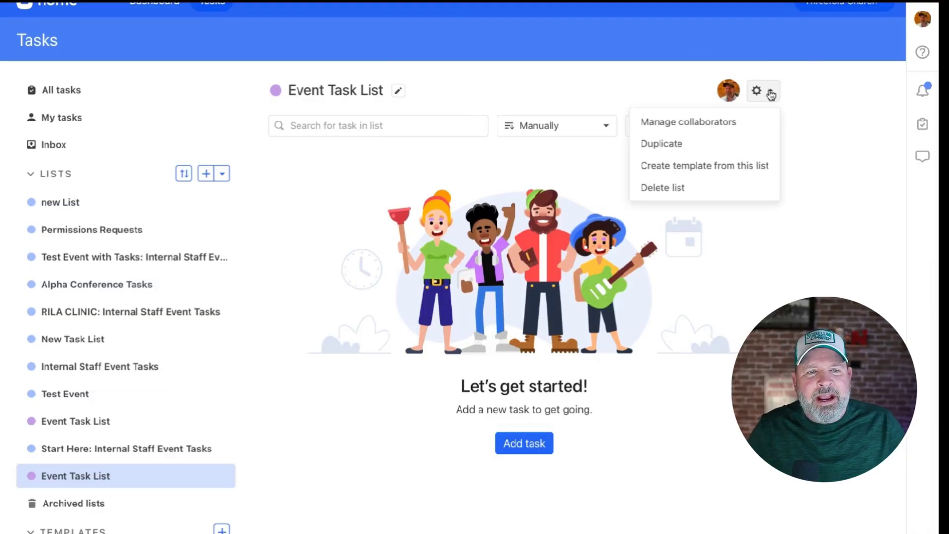
{"action": "left_click", "coordinate": [751, 125]}
{"action": "left_click", "coordinate": [519, 128]}
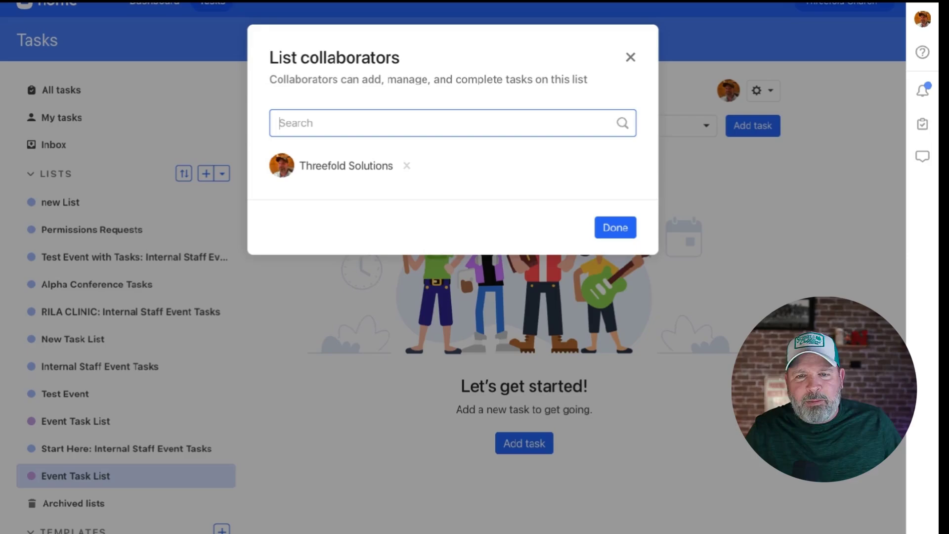
{"action": "type", "text": "Michael"}
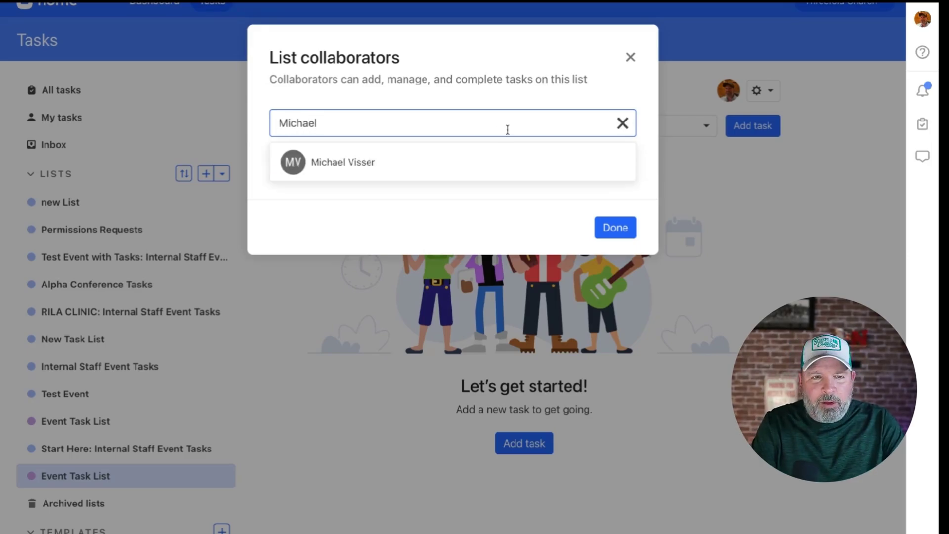
{"action": "left_click", "coordinate": [357, 178]}
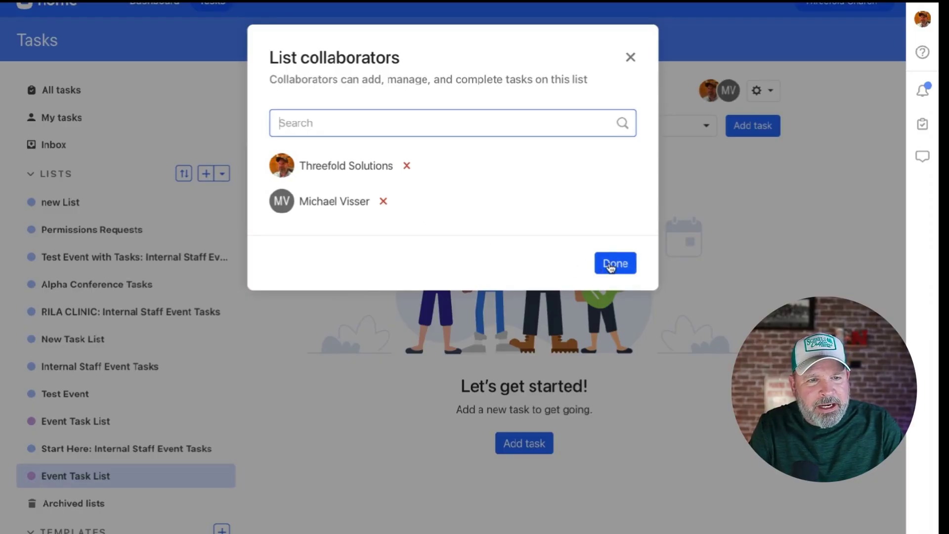
{"action": "left_click", "coordinate": [611, 268]}
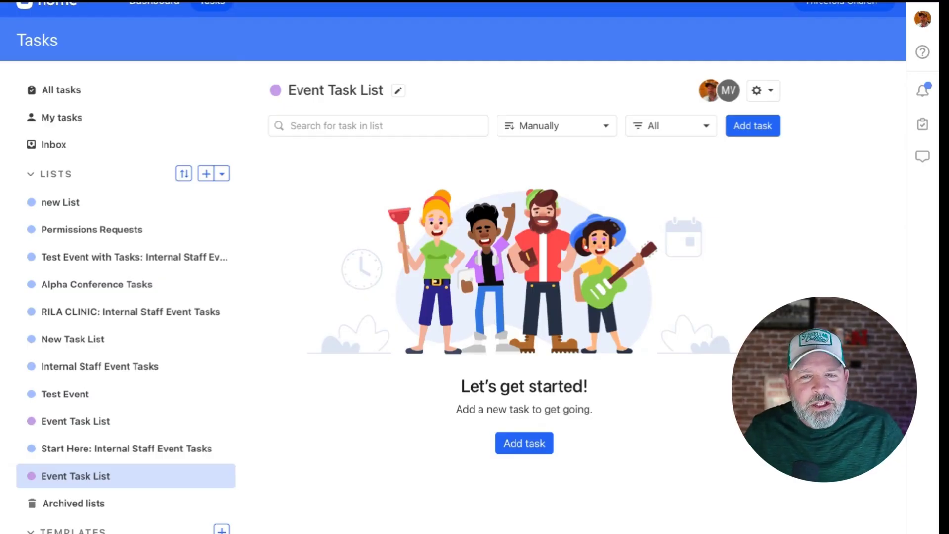
Start a new task in the Event Task List titled "Order t-shirts" with the description "description of action to be taken"
{"action": "left_click", "coordinate": [771, 128]}
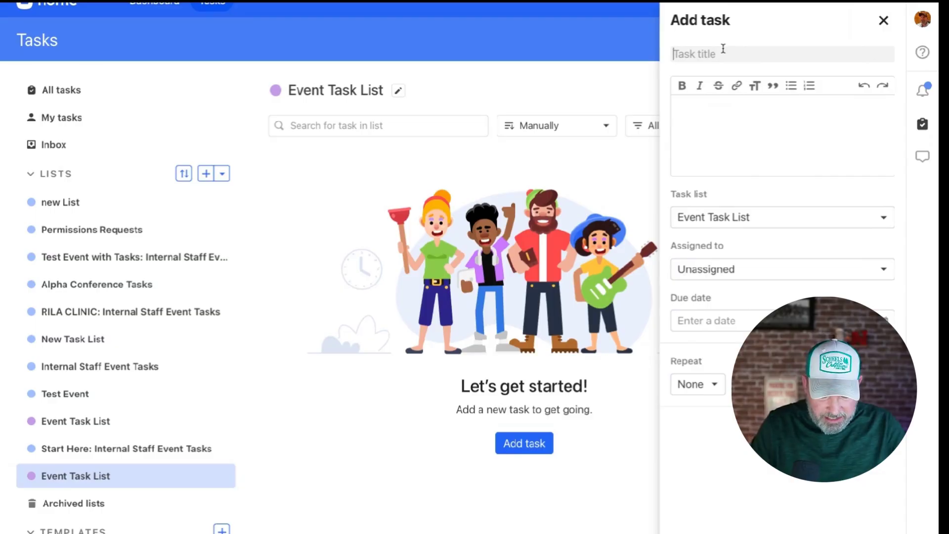
{"action": "type", "text": "Order"}
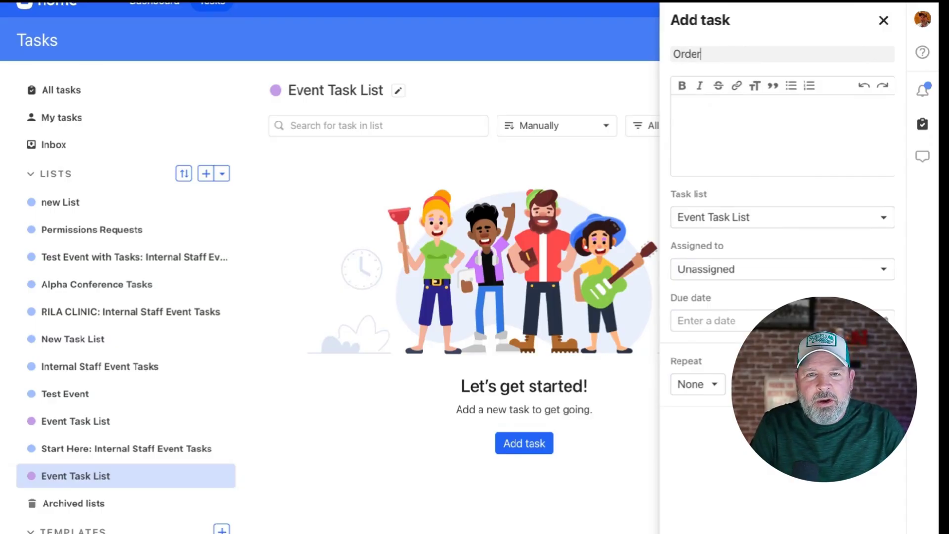
{"action": "type", "text": " t-shirts"}
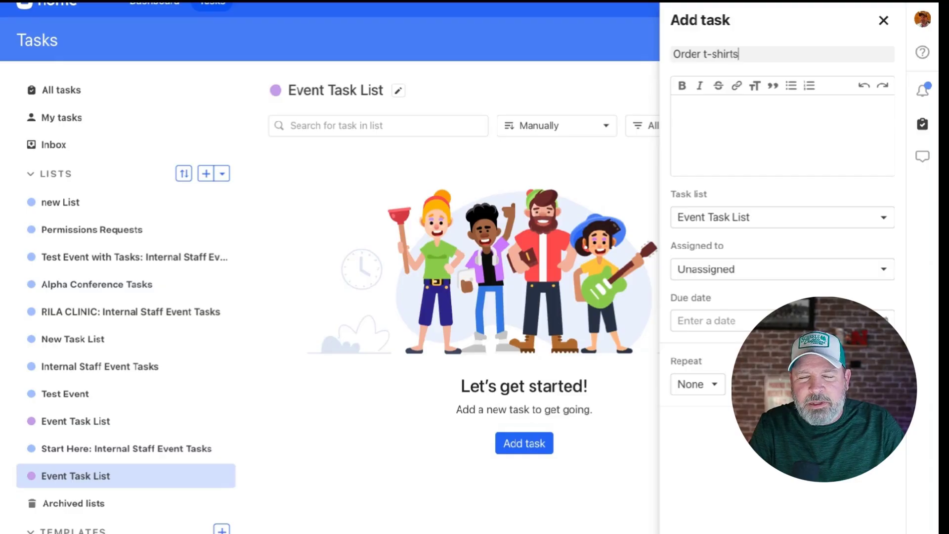
{"action": "key", "text": "Tab"}
{"action": "type", "text": "description of action to be taken"}
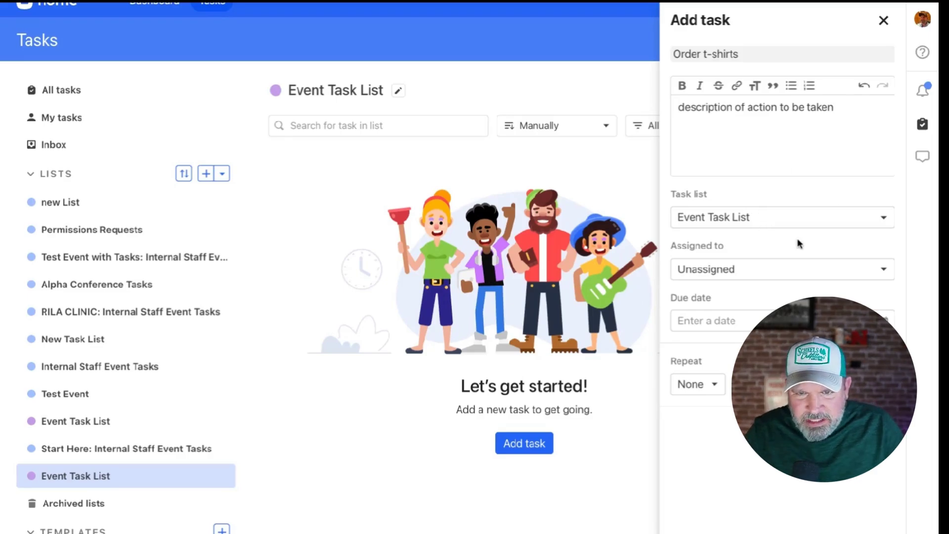
Keep the Order t-shirts task in the Event Task List and assign it to the list's added collaborator
{"action": "left_click", "coordinate": [775, 223]}
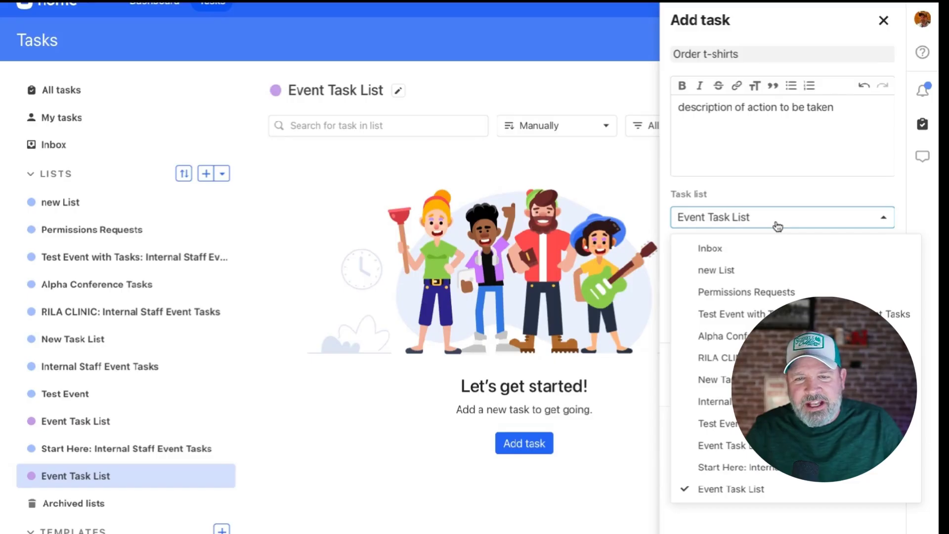
{"action": "left_click", "coordinate": [773, 203]}
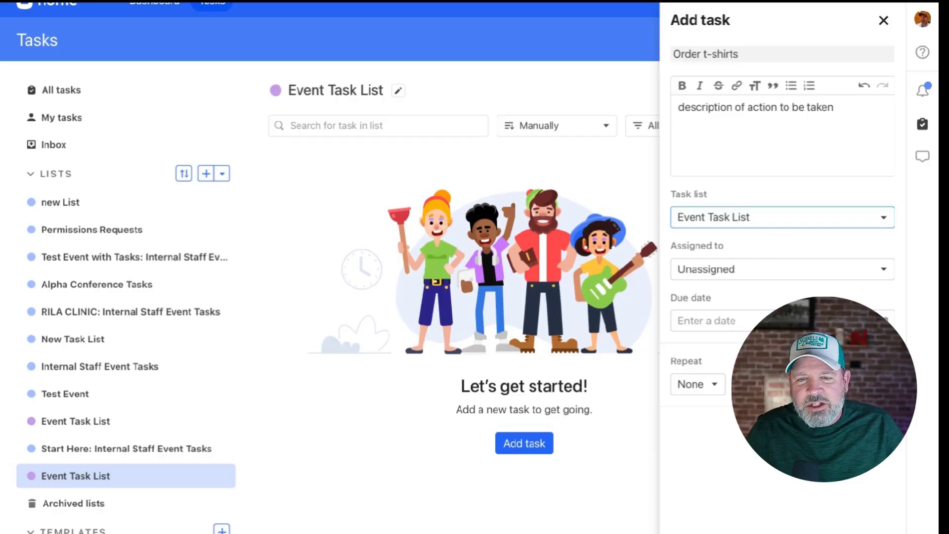
{"action": "left_click", "coordinate": [782, 269]}
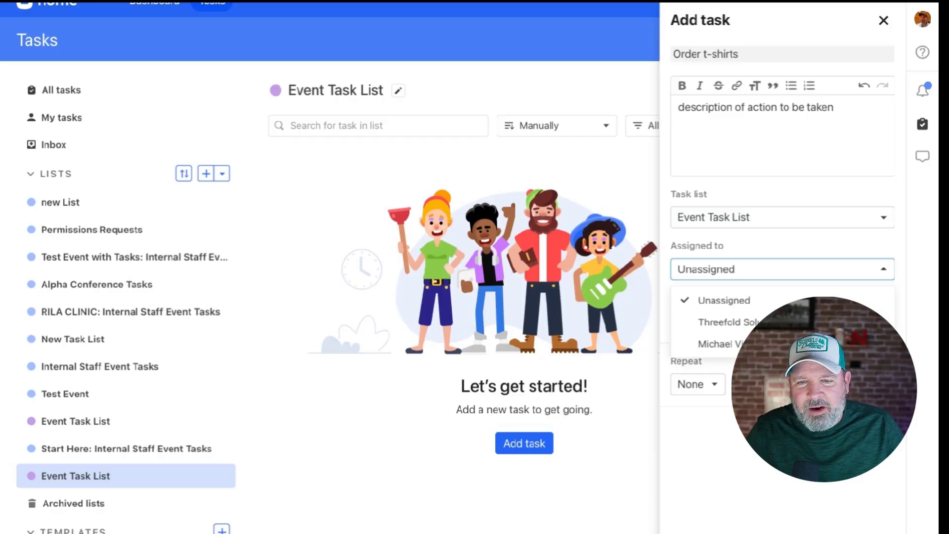
{"action": "left_click", "coordinate": [721, 344]}
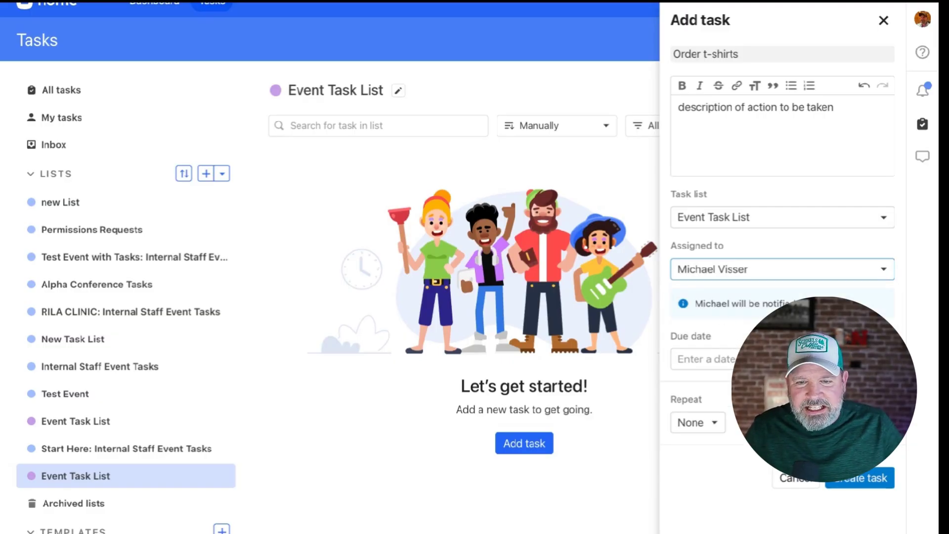
Set the task's due date to May 28, 2025 with no repetition, and create the task
{"action": "left_click", "coordinate": [701, 359]}
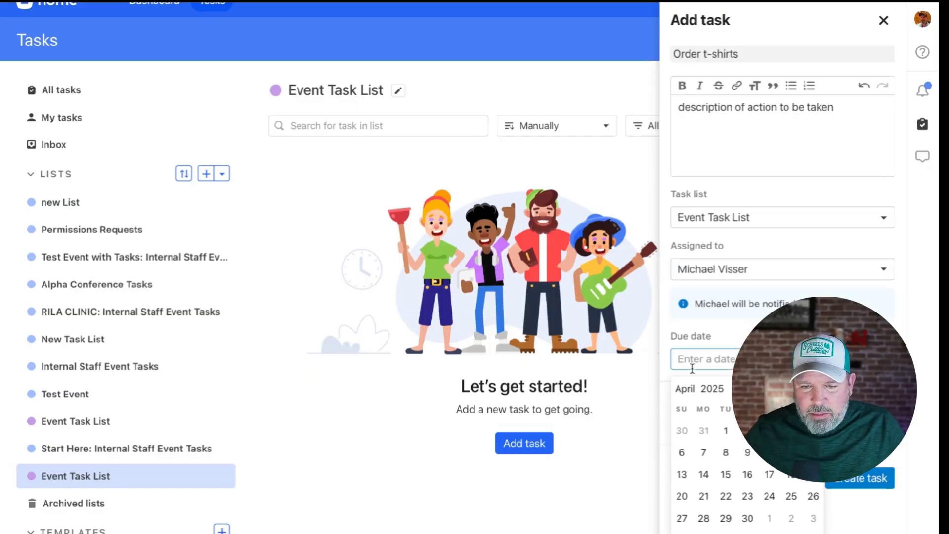
{"action": "left_click", "coordinate": [840, 430]}
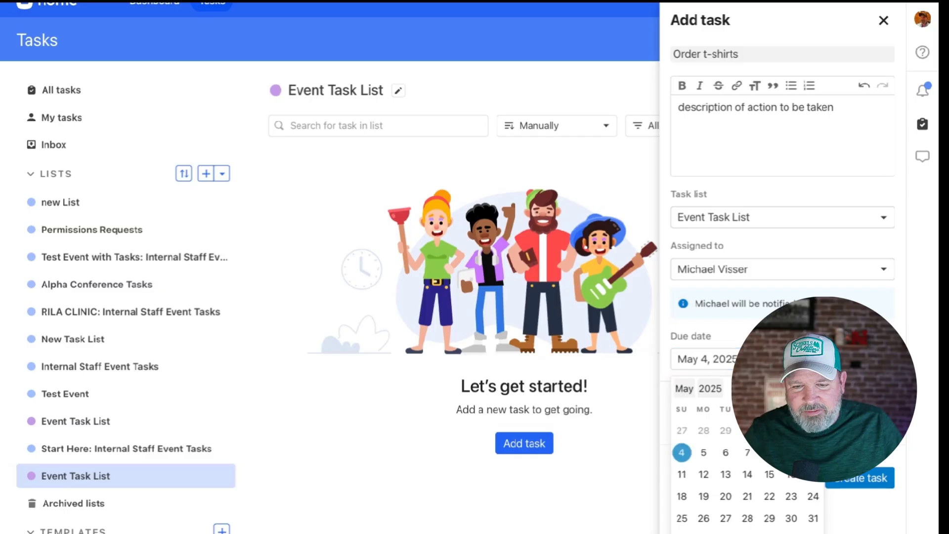
{"action": "left_click", "coordinate": [748, 518]}
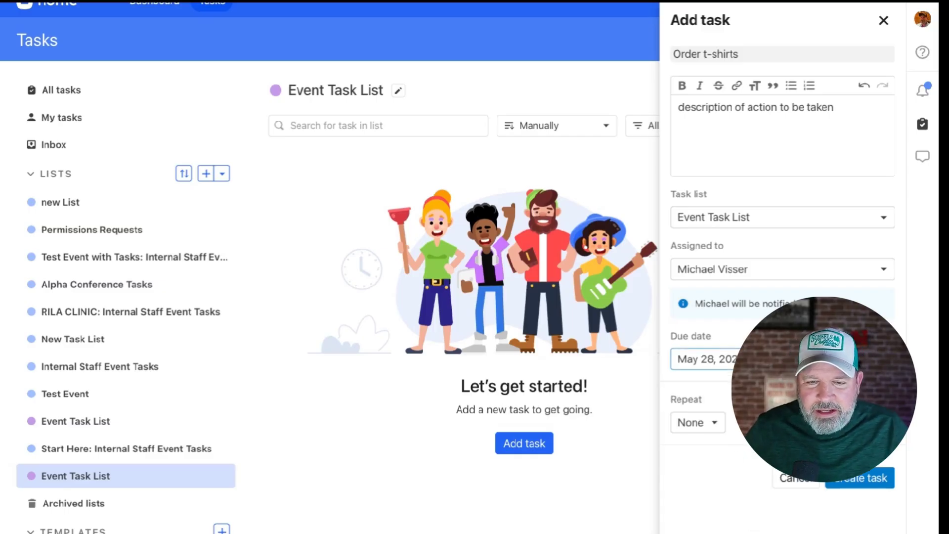
{"action": "left_click", "coordinate": [717, 424]}
{"action": "left_click", "coordinate": [718, 441]}
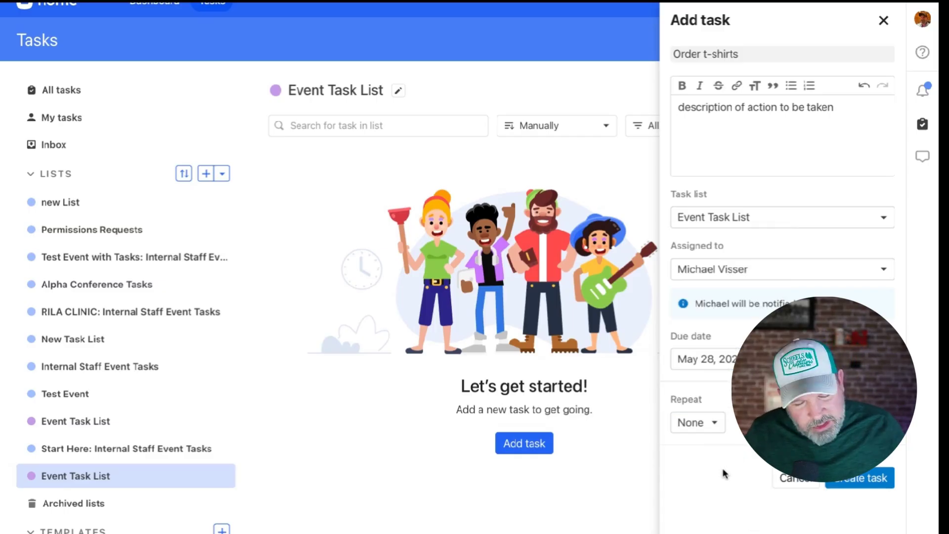
{"action": "left_click", "coordinate": [852, 478]}
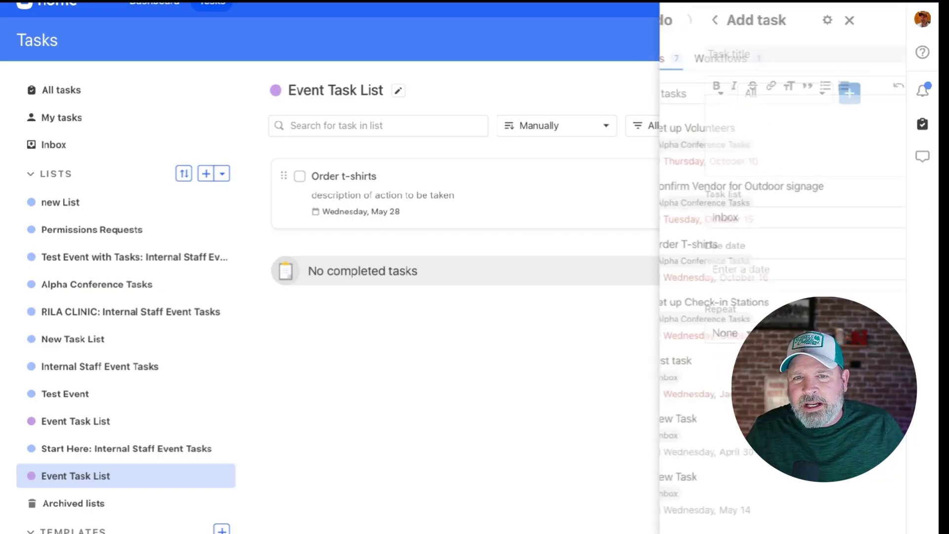
Review the to-do tasks for the Event Task List and the assigned workflow cards, and close the to-do view
{"action": "left_click", "coordinate": [681, 20]}
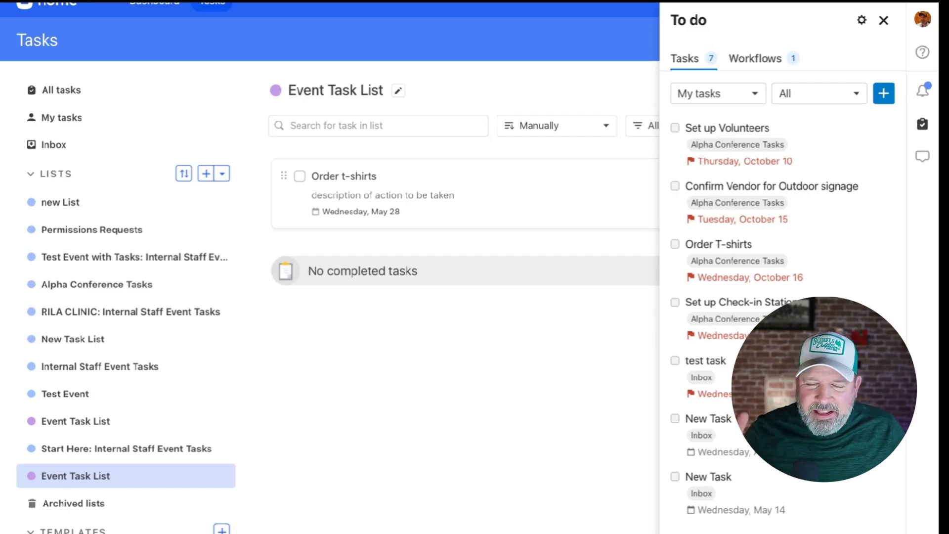
{"action": "left_click", "coordinate": [756, 93]}
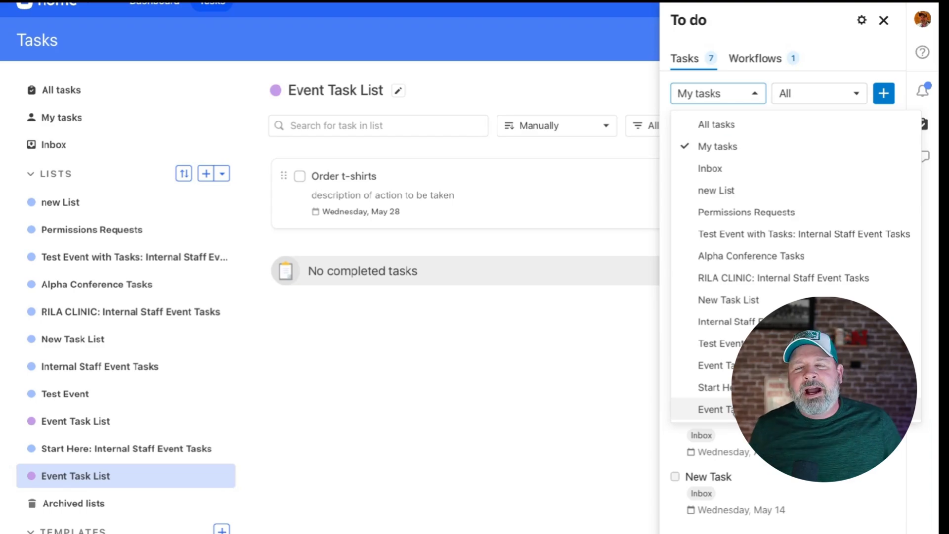
{"action": "left_click", "coordinate": [741, 365]}
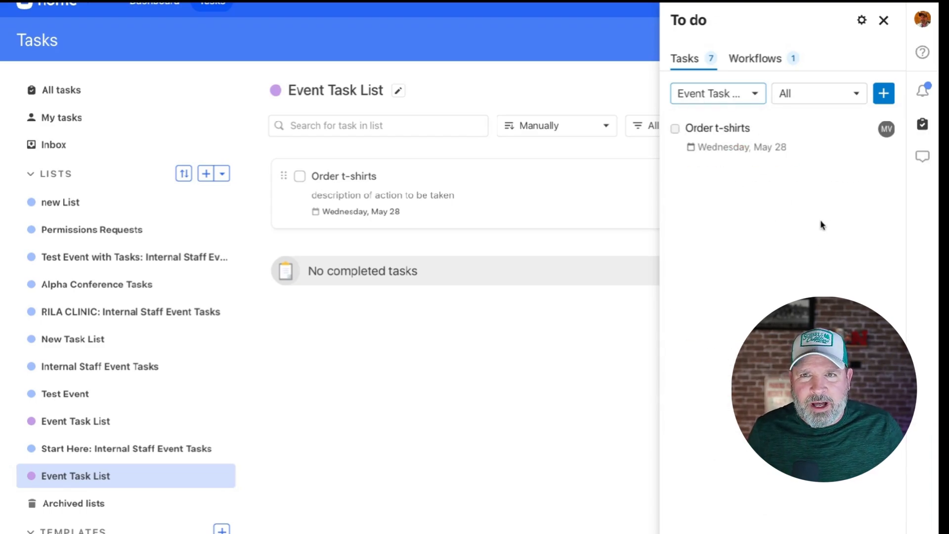
{"action": "left_click", "coordinate": [758, 60]}
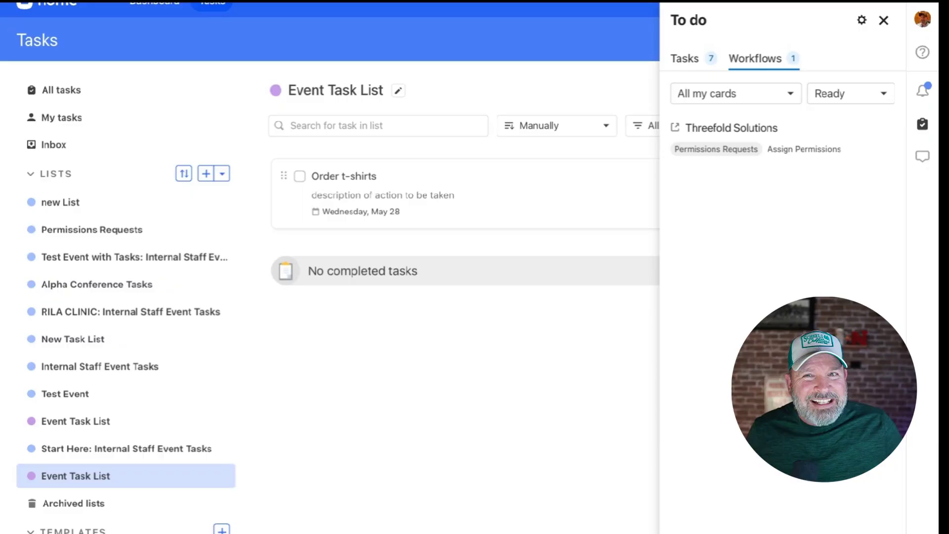
{"action": "left_click", "coordinate": [682, 60]}
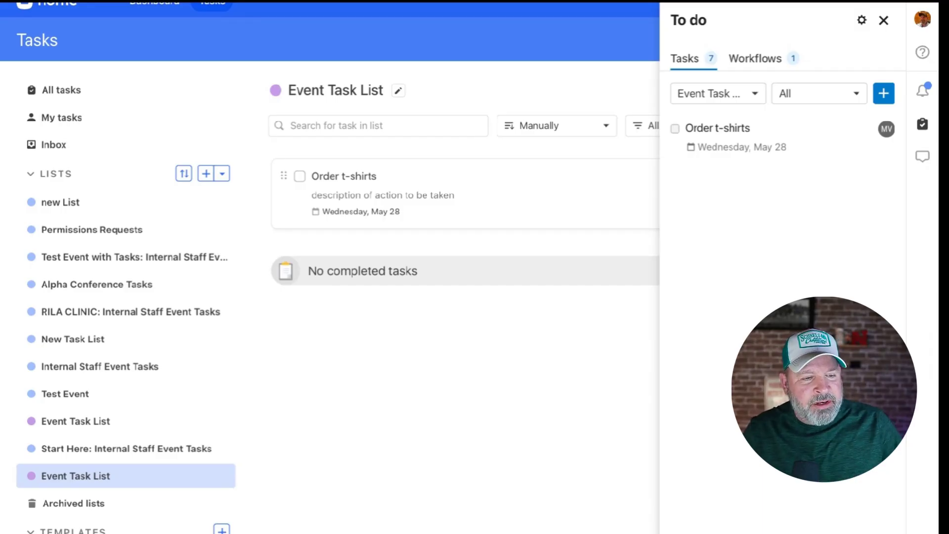
{"action": "left_click", "coordinate": [884, 21]}
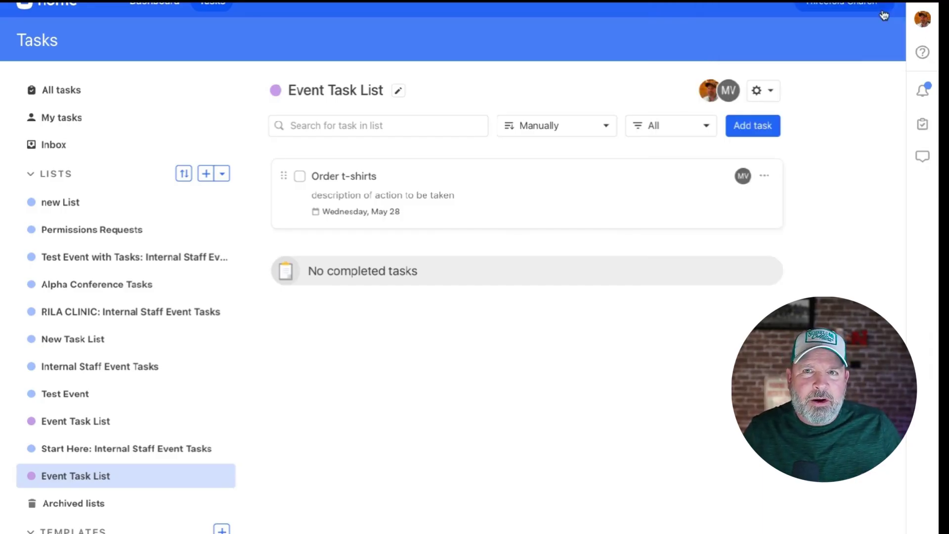
Open the Internal Staff Event Tasks template and check its upcoming connections
{"action": "scroll", "coordinate": [144, 517], "scroll_direction": "down", "scroll_amount": 1}
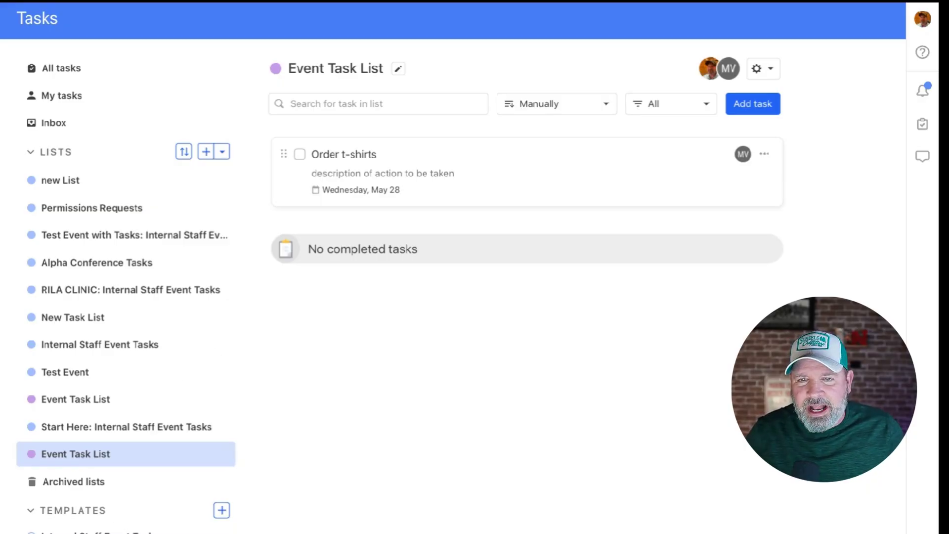
{"action": "left_click", "coordinate": [89, 529]}
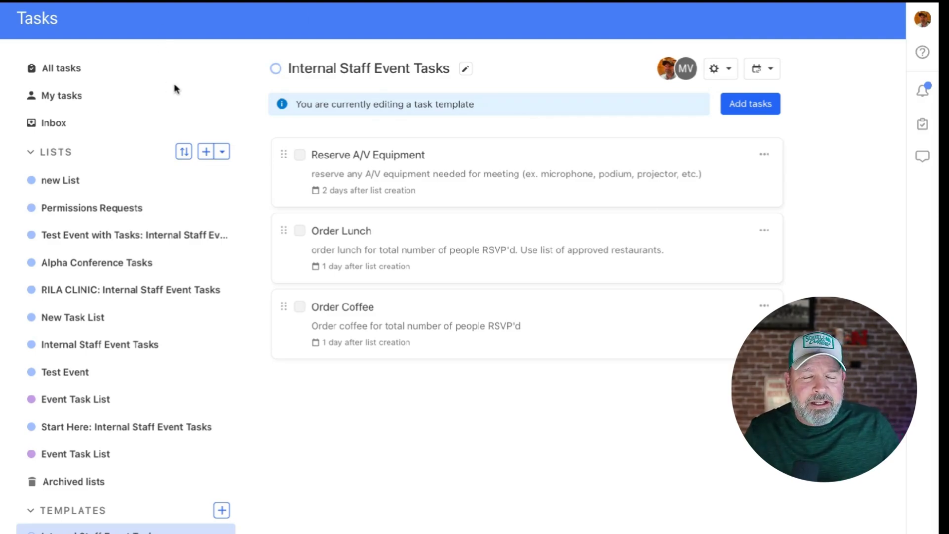
{"action": "scroll", "coordinate": [174, 83], "scroll_direction": "up", "scroll_amount": 2}
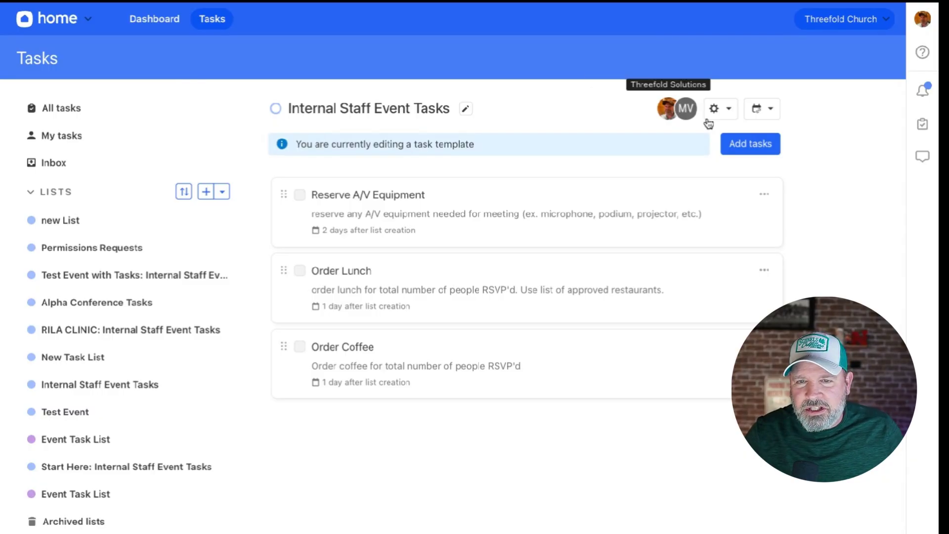
{"action": "left_click", "coordinate": [771, 112]}
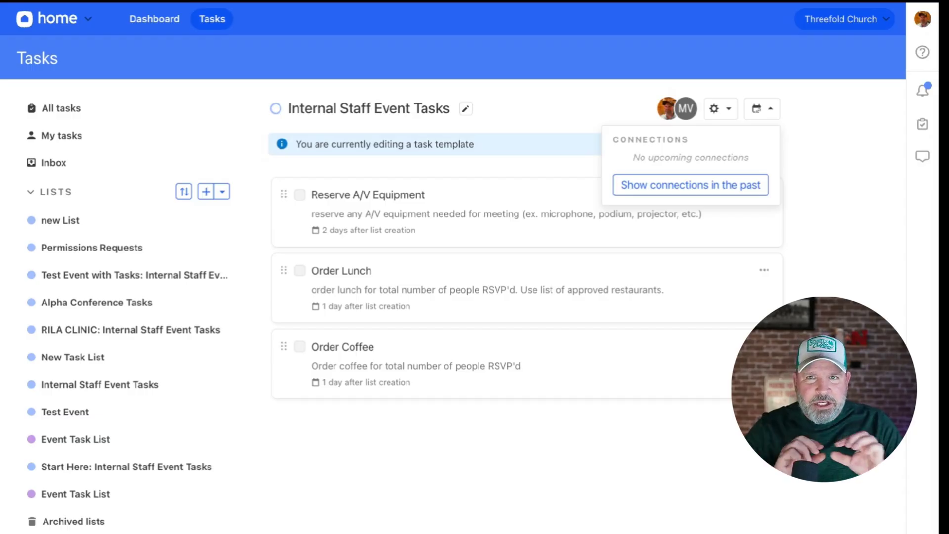
{"action": "key", "text": "Escape"}
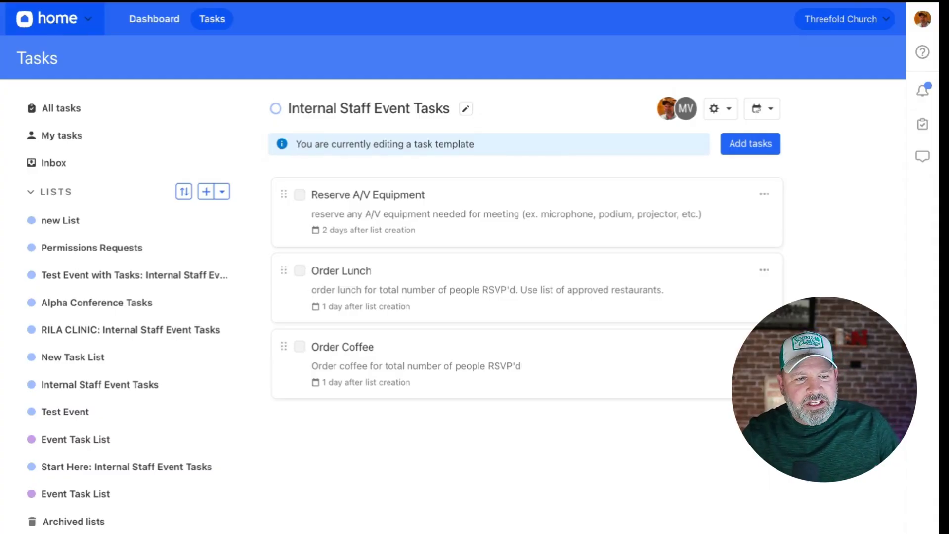
Switch to Planning Center Calendar and open the Start Here event tagged Threefold Church Roanoke
{"action": "left_click", "coordinate": [81, 22]}
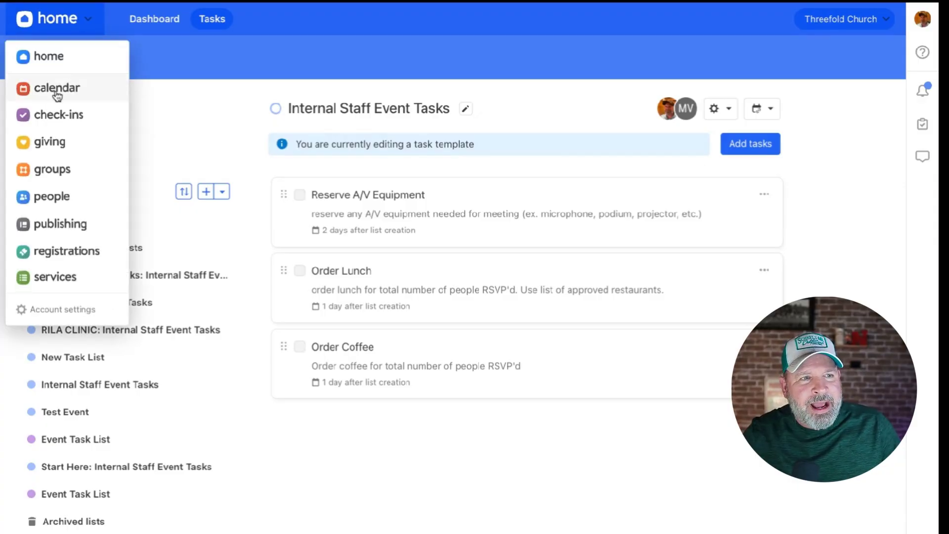
{"action": "left_click", "coordinate": [88, 92]}
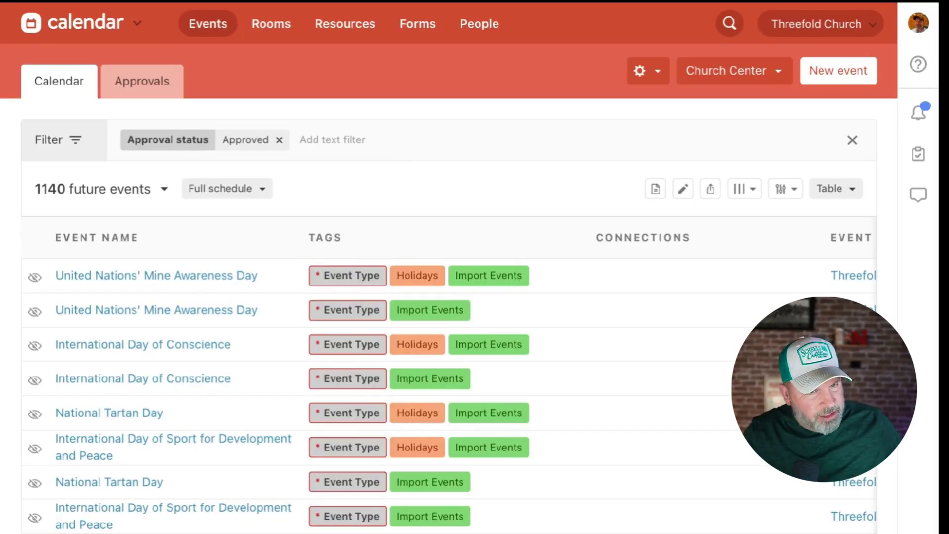
{"action": "scroll", "coordinate": [201, 370], "scroll_direction": "down", "scroll_amount": 3}
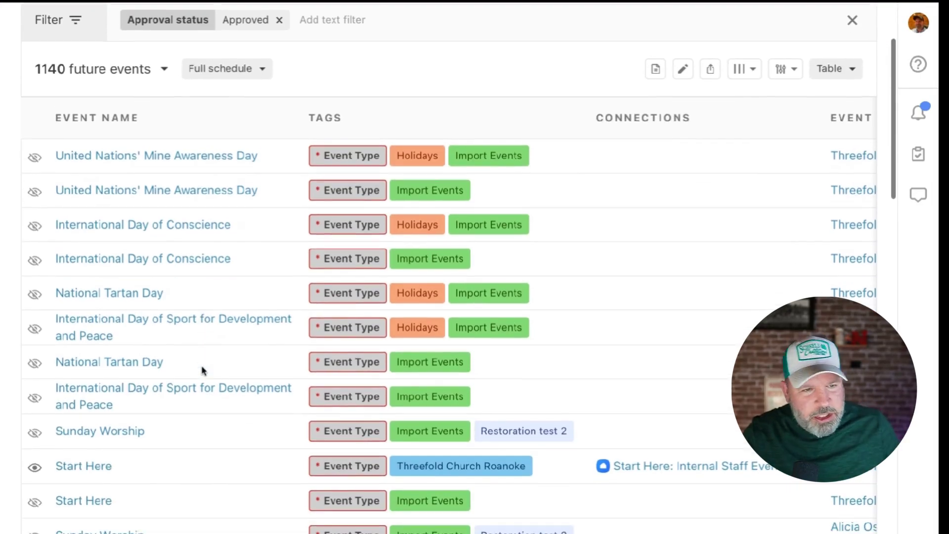
{"action": "scroll", "coordinate": [201, 371], "scroll_direction": "down", "scroll_amount": 5}
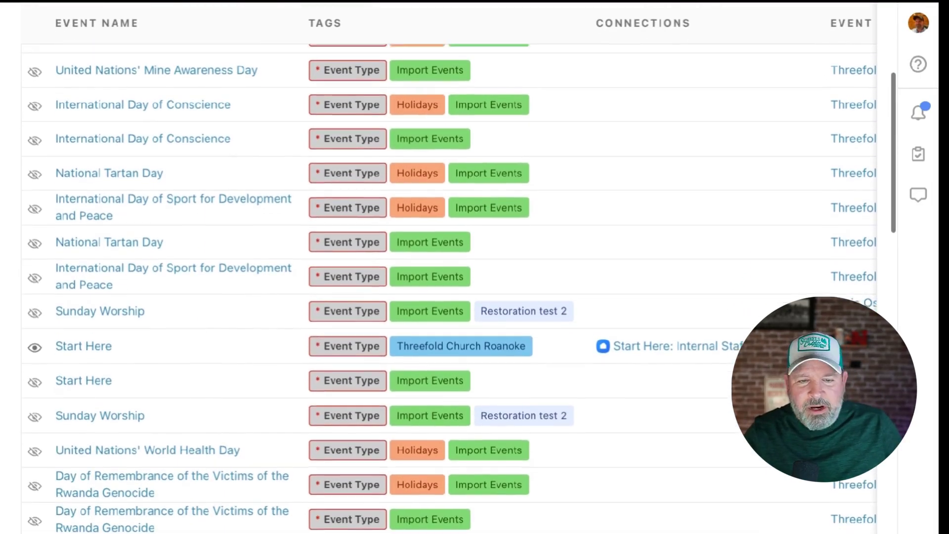
{"action": "scroll", "coordinate": [189, 356], "scroll_direction": "down", "scroll_amount": 1}
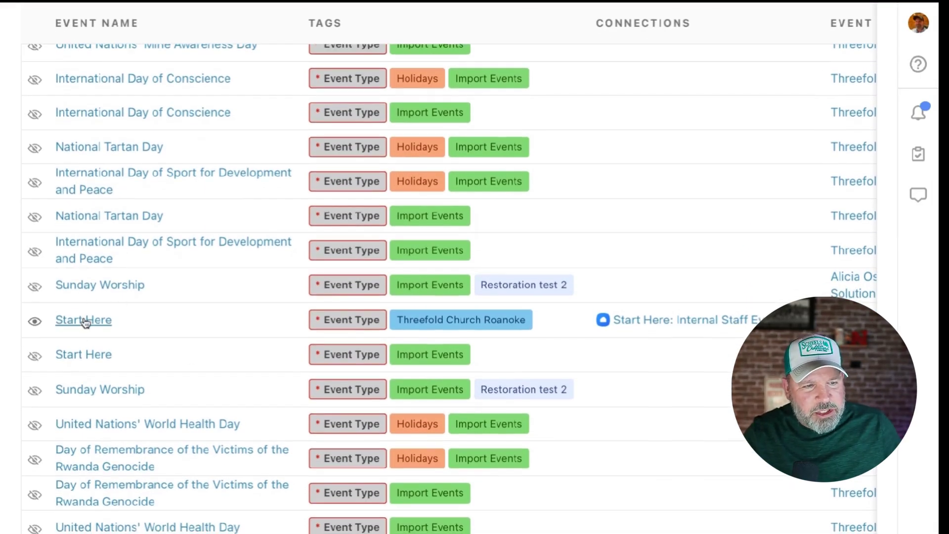
{"action": "left_click", "coordinate": [85, 321]}
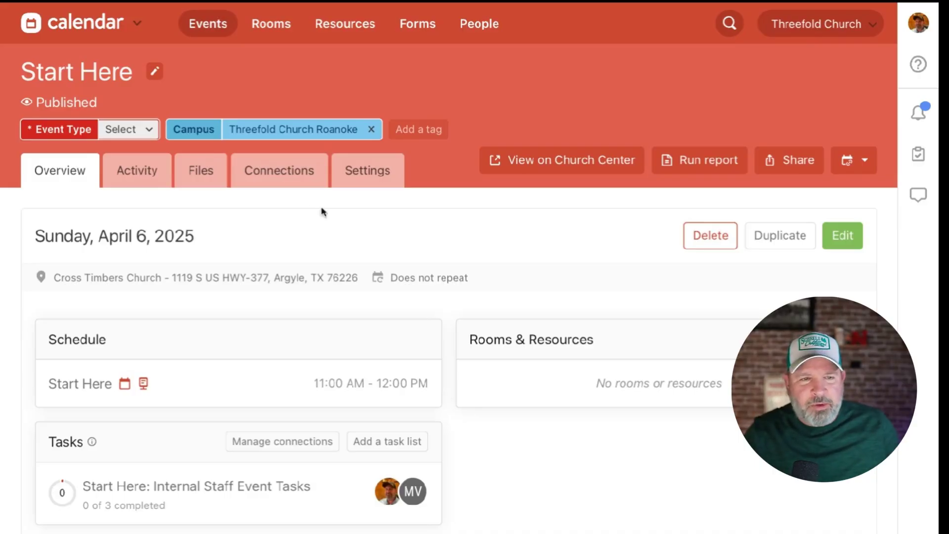
Open the Start Here event's connections and review the product options down to the task lists
{"action": "left_click", "coordinate": [301, 184]}
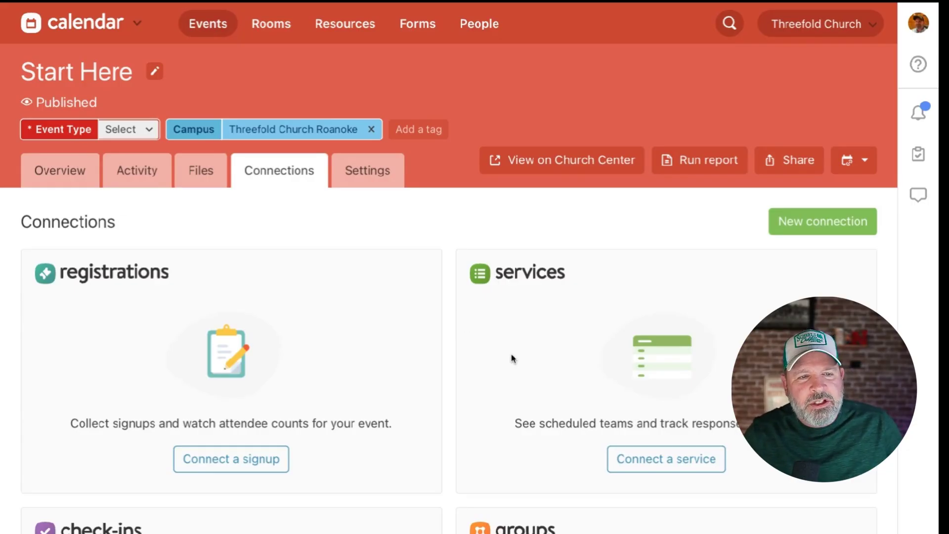
{"action": "scroll", "coordinate": [512, 358], "scroll_direction": "down", "scroll_amount": 2}
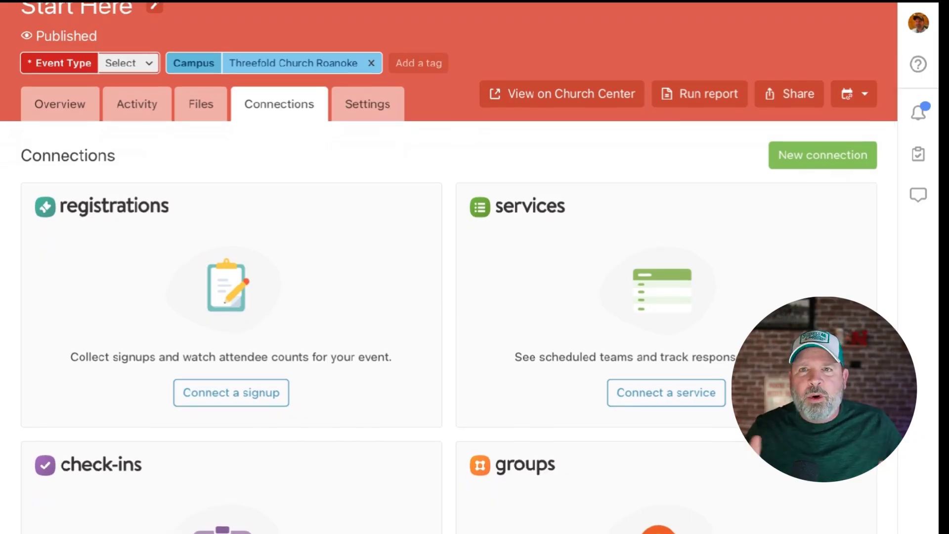
{"action": "scroll", "coordinate": [798, 243], "scroll_direction": "up", "scroll_amount": 1}
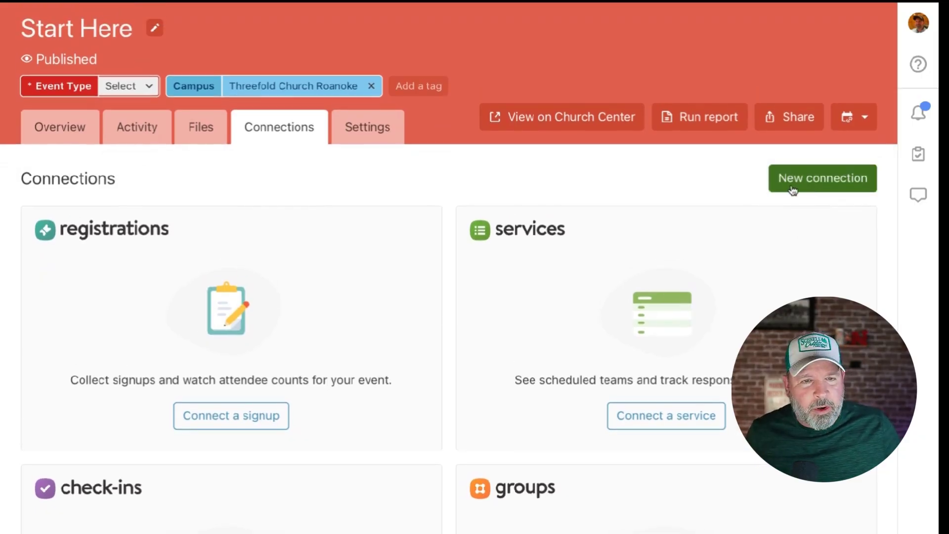
{"action": "scroll", "coordinate": [677, 314], "scroll_direction": "down", "scroll_amount": 6}
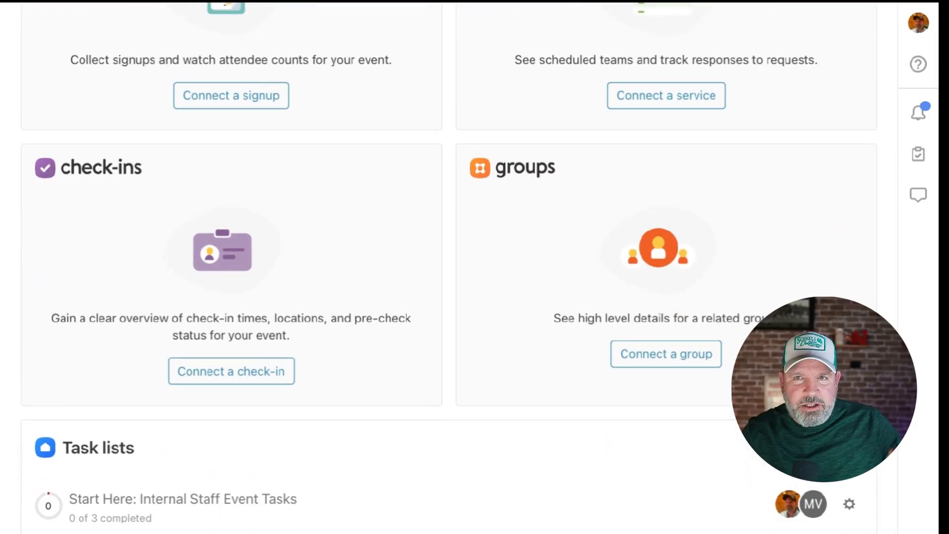
Start a new Home connection for the event, check which existing task lists can be chosen, and cancel it
{"action": "left_click", "coordinate": [840, 448]}
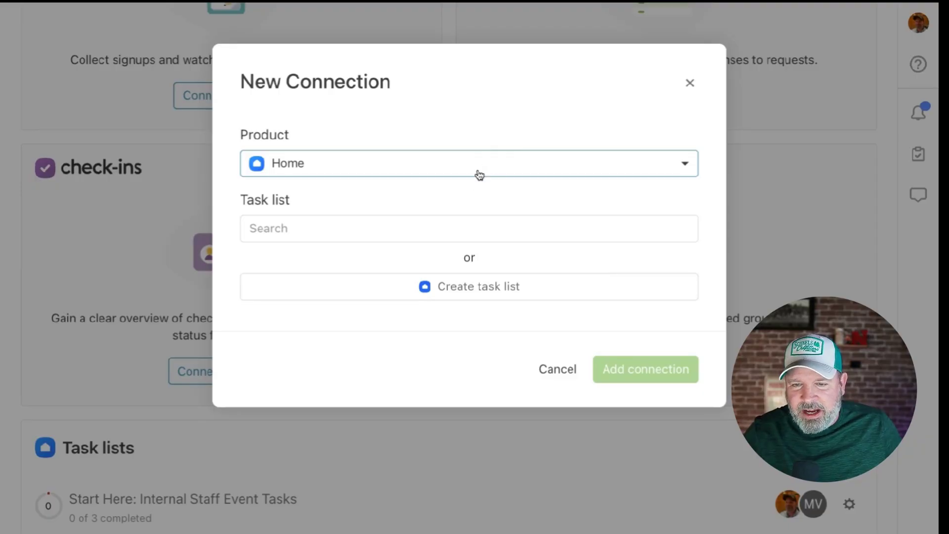
{"action": "left_click", "coordinate": [469, 234]}
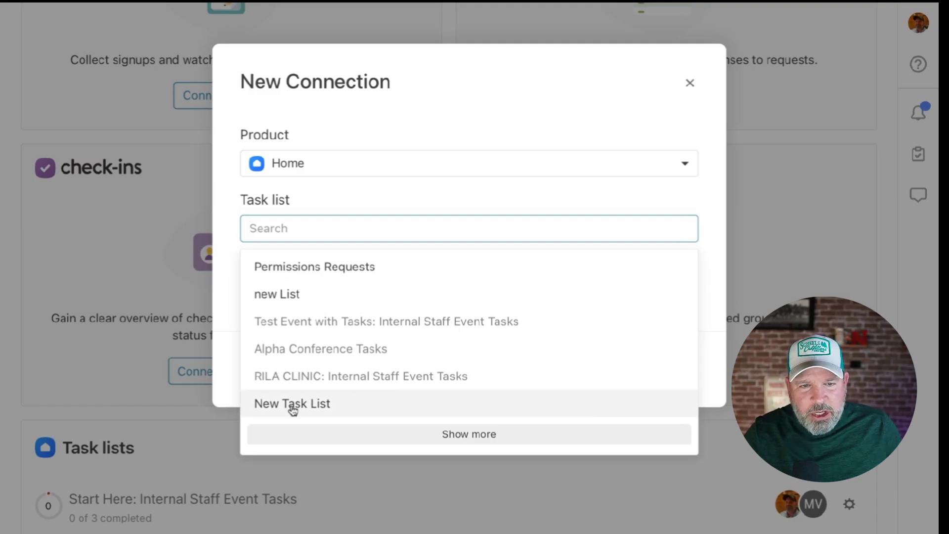
{"action": "left_click", "coordinate": [462, 211]}
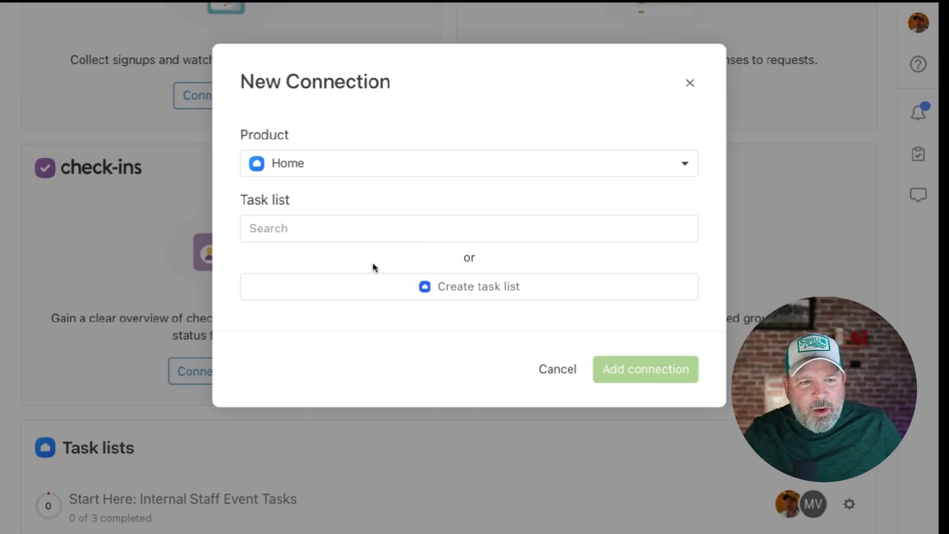
{"action": "left_click", "coordinate": [547, 376]}
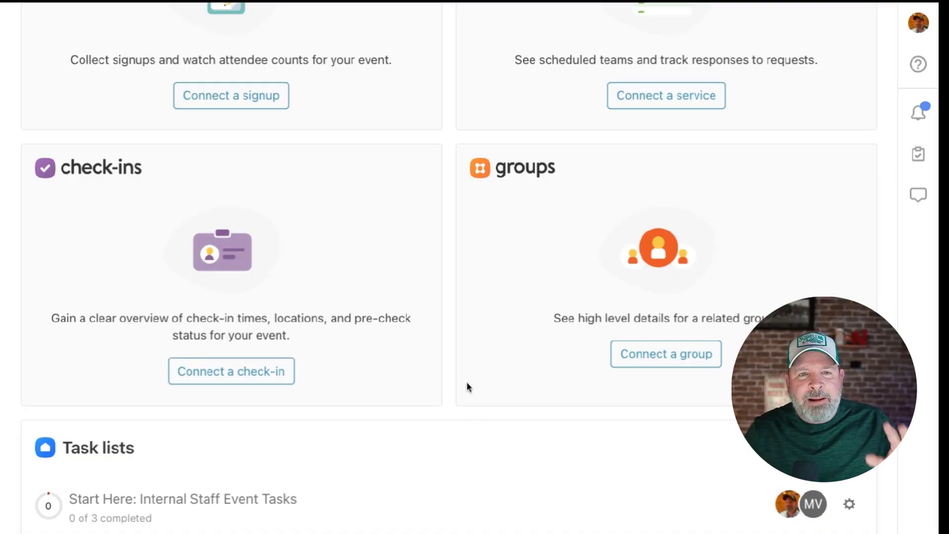
Look over the registrations, services, check-ins and groups connection options, and return to the event overview
{"action": "scroll", "coordinate": [448, 403], "scroll_direction": "up", "scroll_amount": 7}
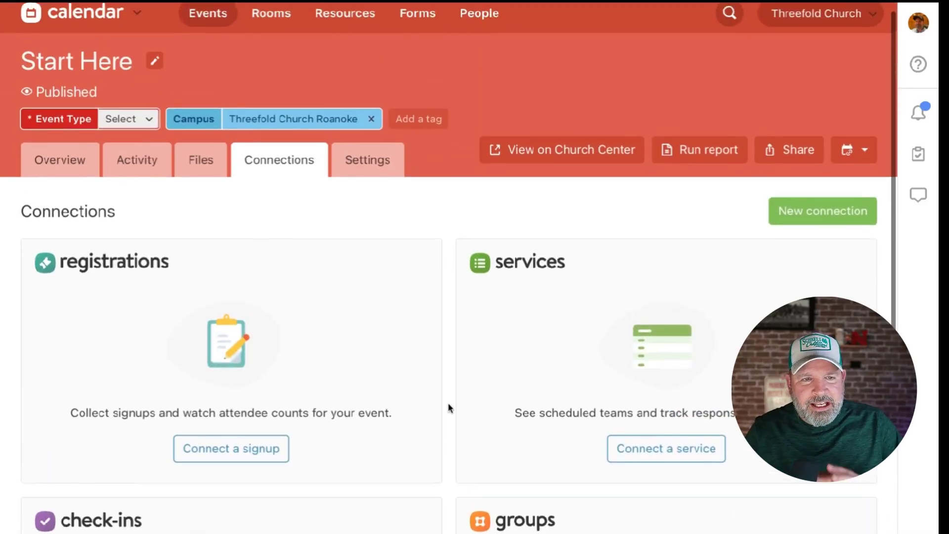
{"action": "scroll", "coordinate": [448, 402], "scroll_direction": "down", "scroll_amount": 3}
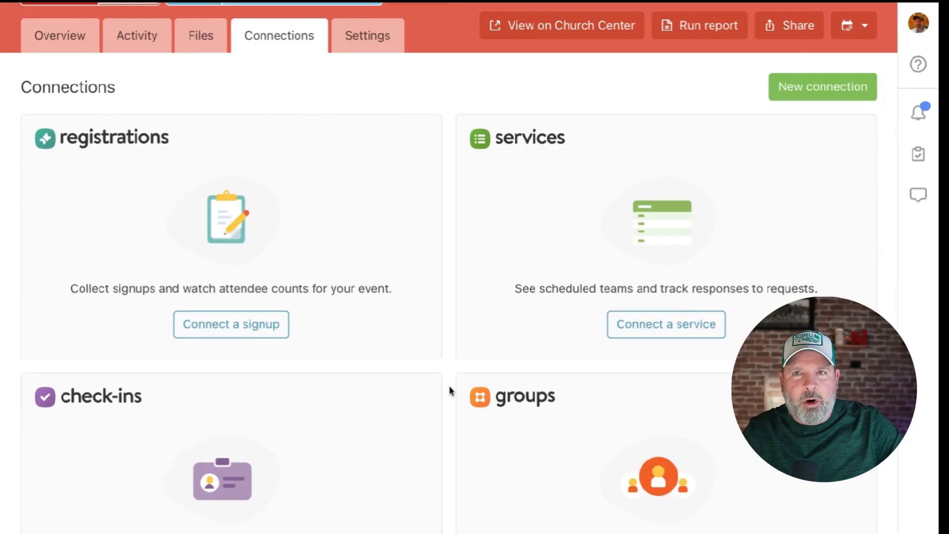
{"action": "scroll", "coordinate": [220, 116], "scroll_direction": "up", "scroll_amount": 1}
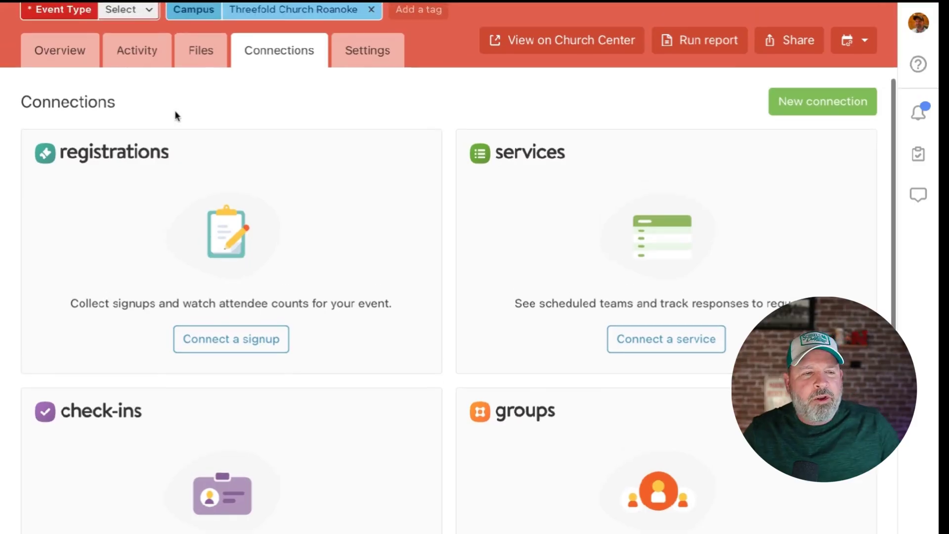
{"action": "left_click", "coordinate": [67, 56]}
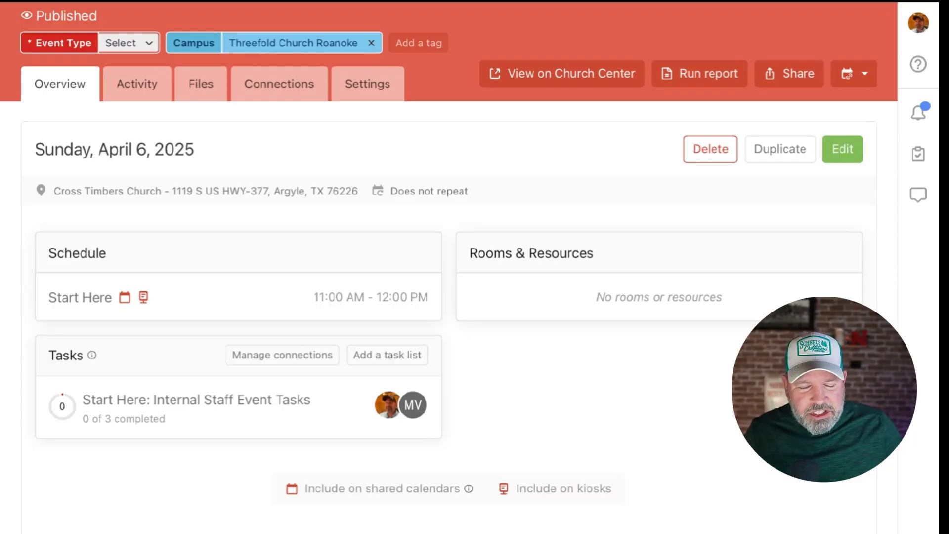
{"action": "scroll", "coordinate": [459, 267], "scroll_direction": "up", "scroll_amount": 1}
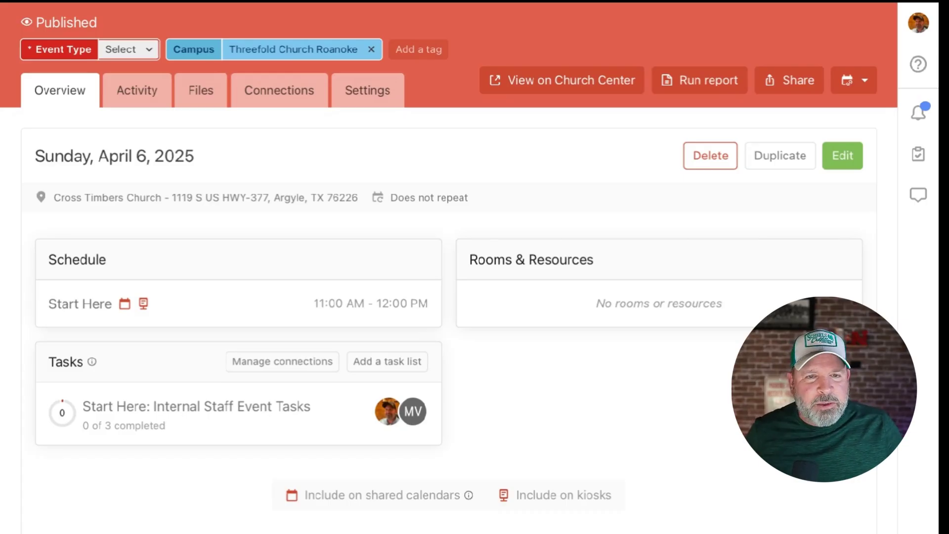
{"action": "scroll", "coordinate": [449, 267], "scroll_direction": "up", "scroll_amount": 2}
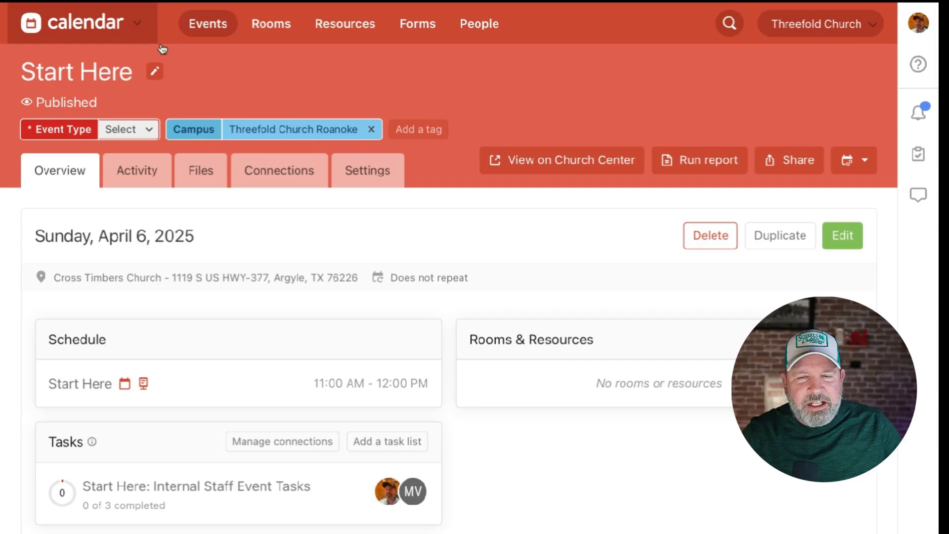
Switch to Planning Center Home and open the Sample Dashboard
{"action": "left_click", "coordinate": [72, 27]}
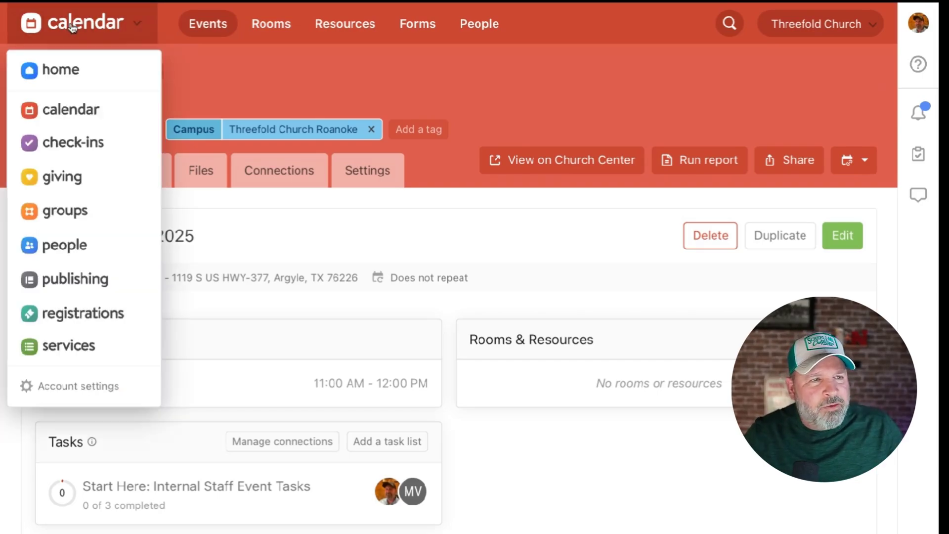
{"action": "left_click", "coordinate": [51, 71]}
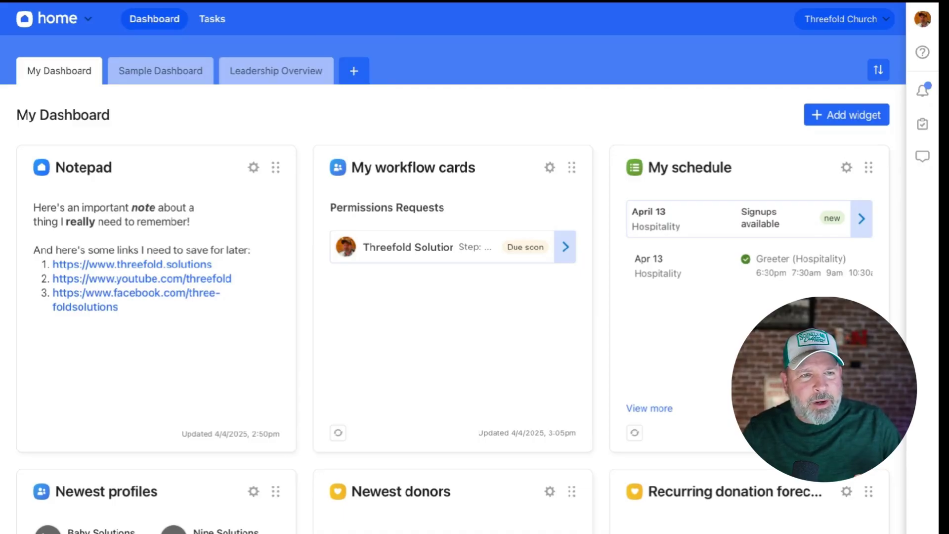
{"action": "left_click", "coordinate": [180, 80]}
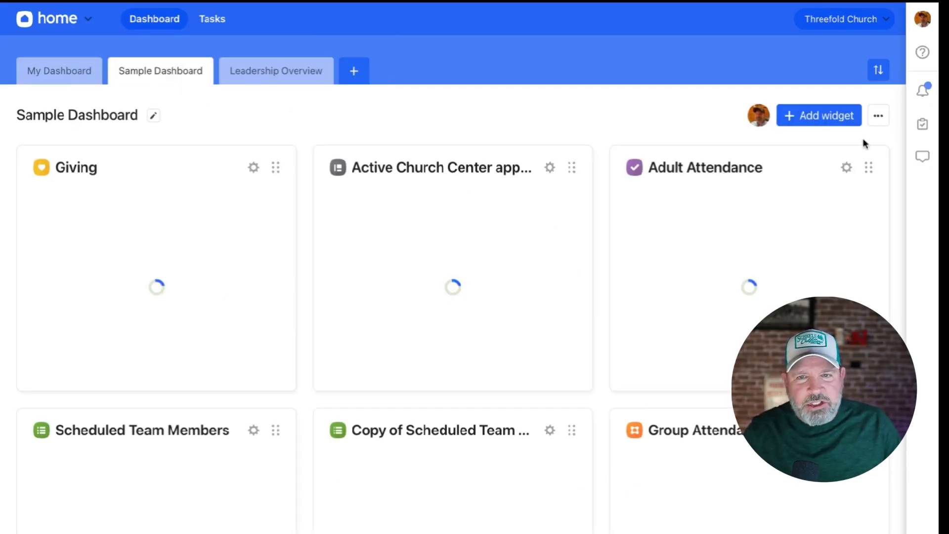
Open the Sample Dashboard's collaborator settings, choose the Manager role for new collaborators, and close the dialog without adding anyone
{"action": "left_click", "coordinate": [878, 115]}
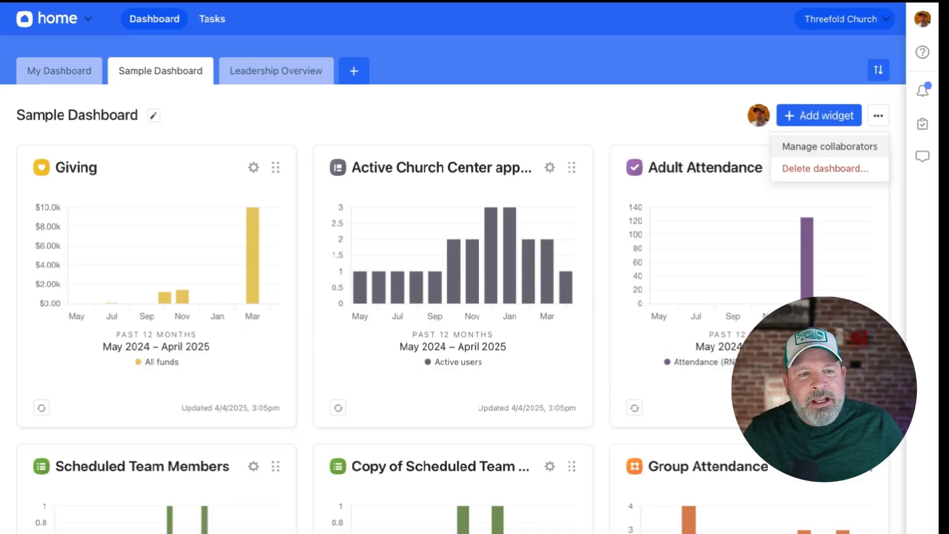
{"action": "left_click", "coordinate": [830, 146]}
{"action": "left_click", "coordinate": [323, 128]}
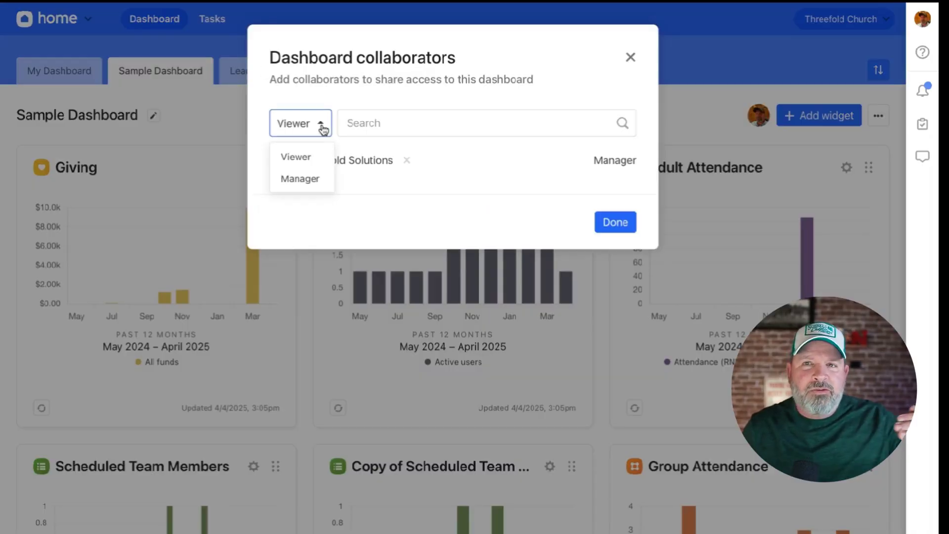
{"action": "left_click", "coordinate": [328, 186]}
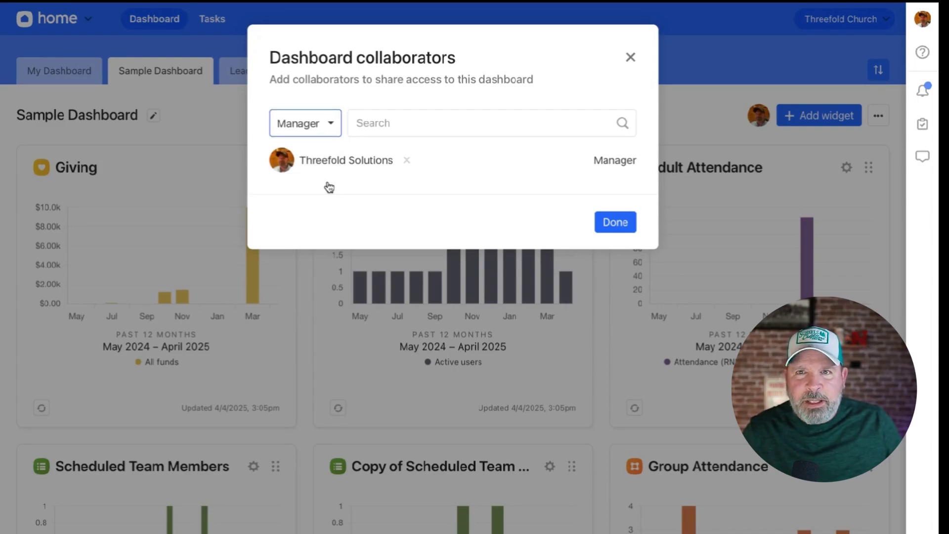
{"action": "left_click", "coordinate": [340, 134]}
{"action": "left_click", "coordinate": [390, 90]}
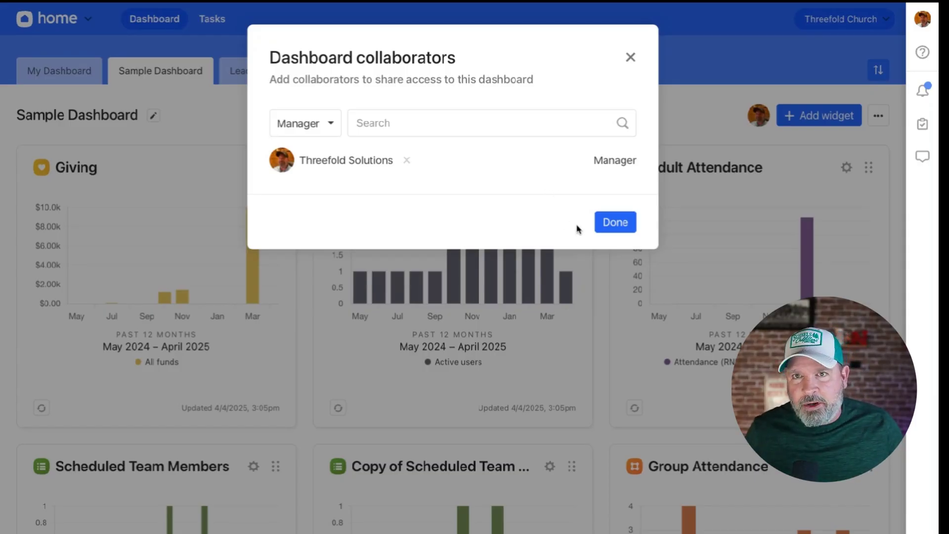
{"action": "left_click", "coordinate": [614, 225]}
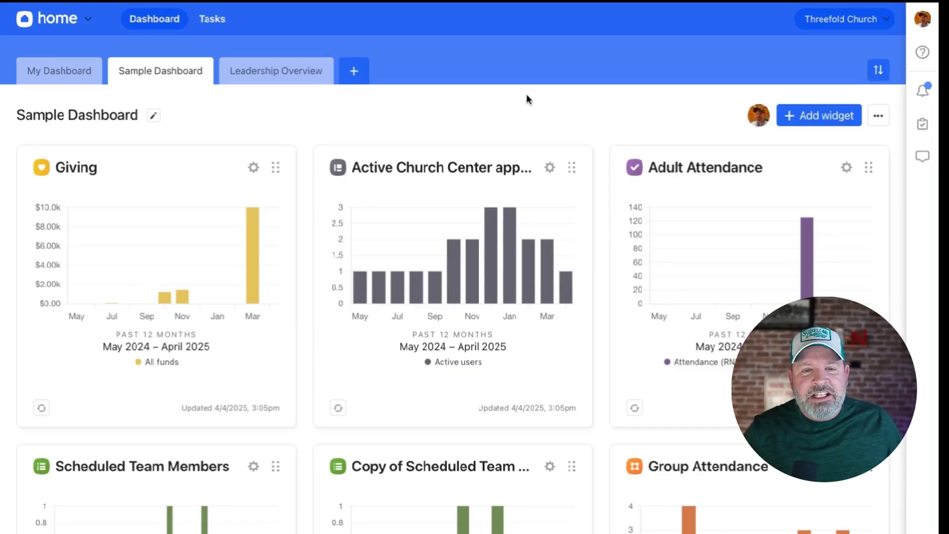